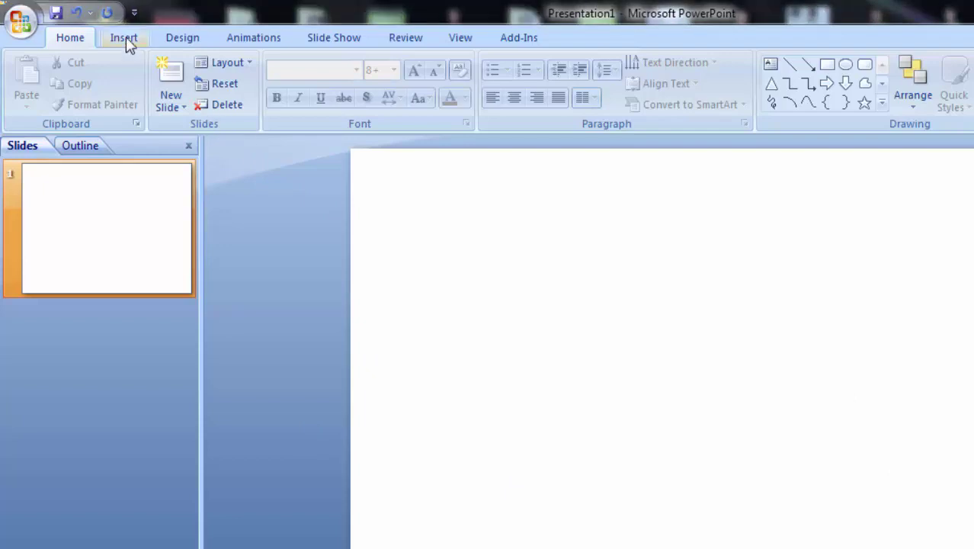
Step: Switch the ribbon to the Insert tab
left_click(126, 38)
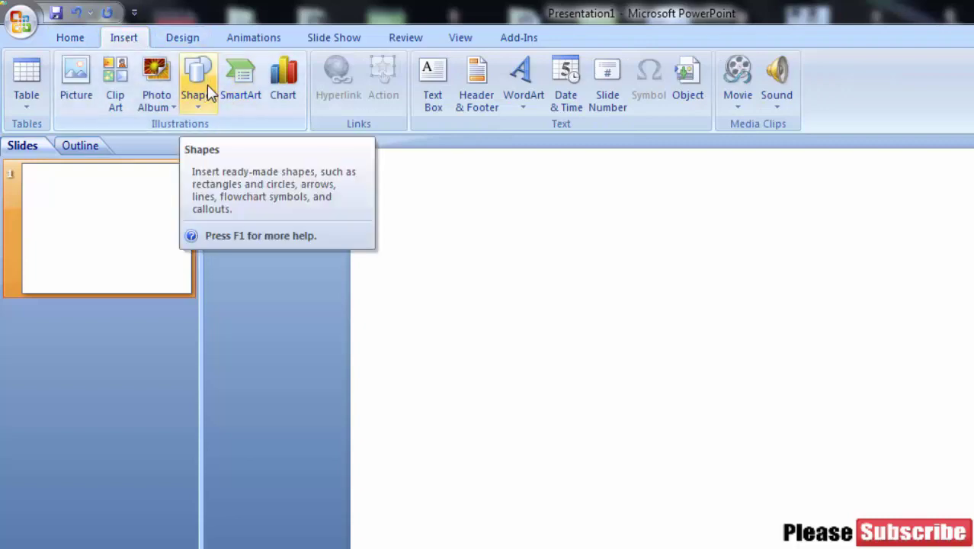
Step: Preview the Hierarchy-category SmartArt layouts, then insert the plain Hierarchy layout
left_click(247, 84)
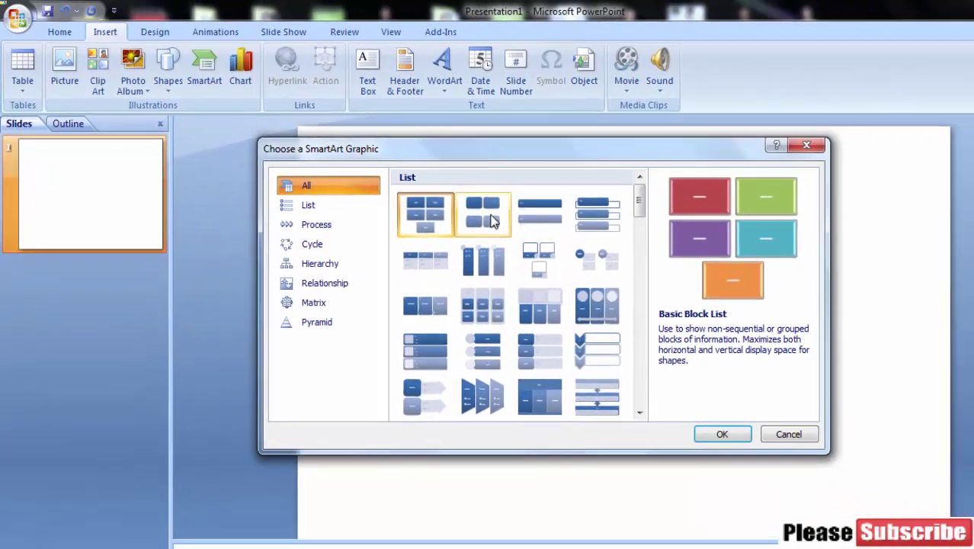
left_click(293, 237)
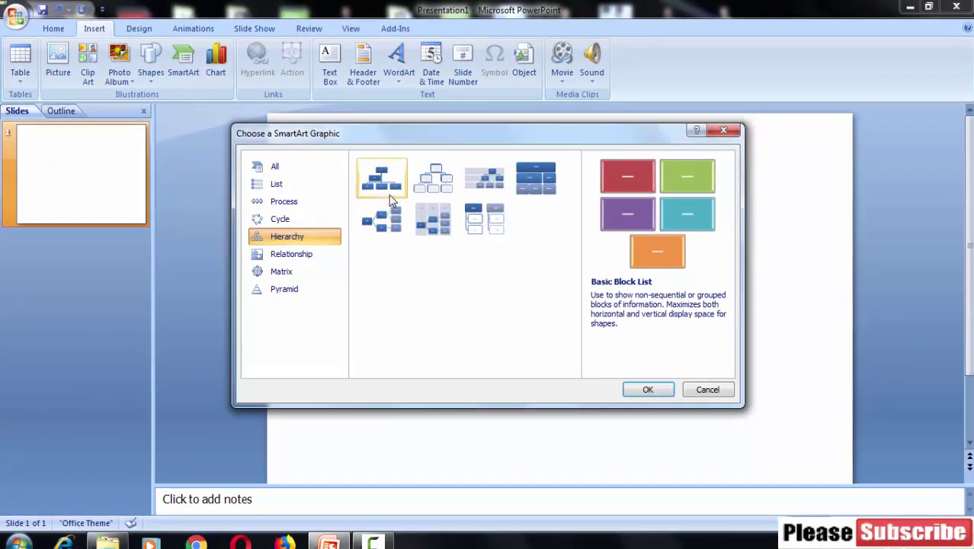
left_click(388, 195)
left_click(434, 195)
left_click(486, 197)
left_click(521, 200)
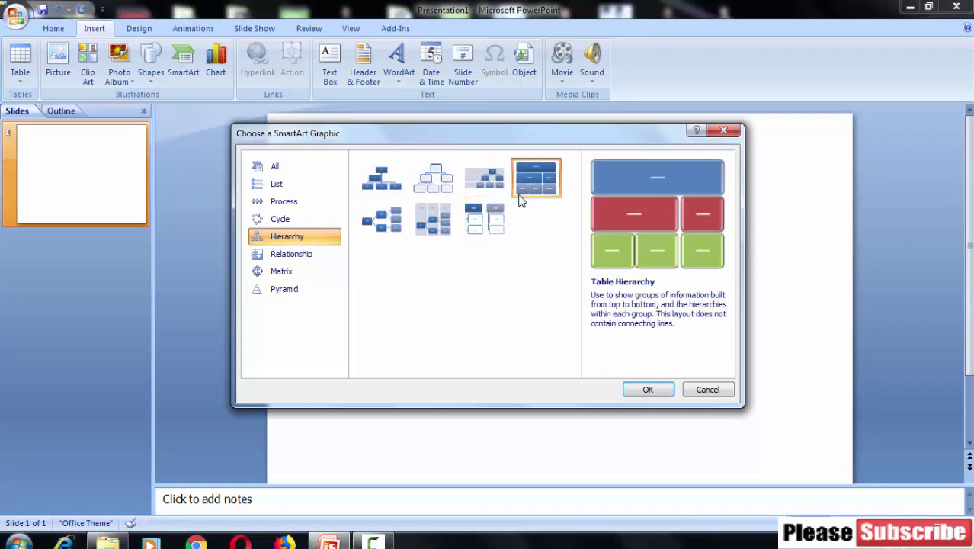
left_click(484, 220)
left_click(433, 221)
left_click(385, 222)
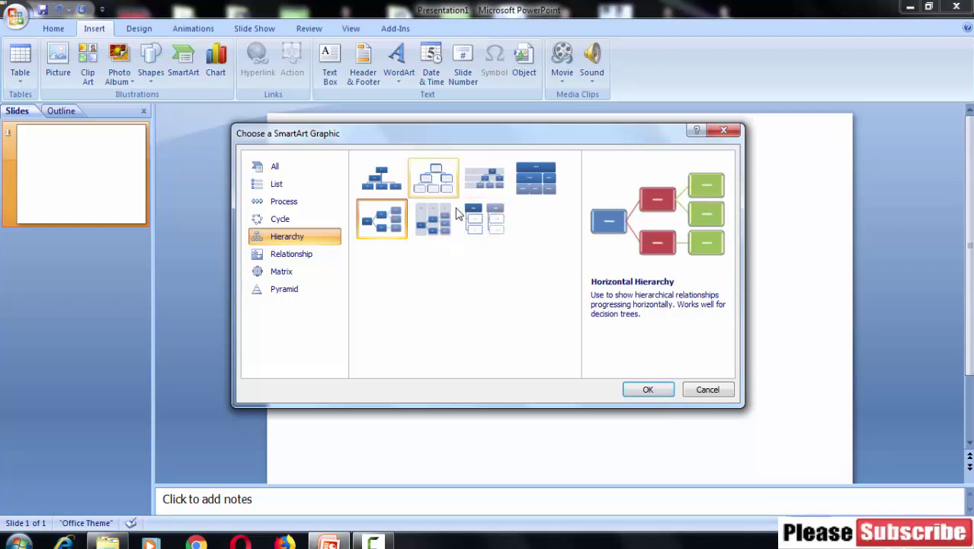
left_click(491, 188)
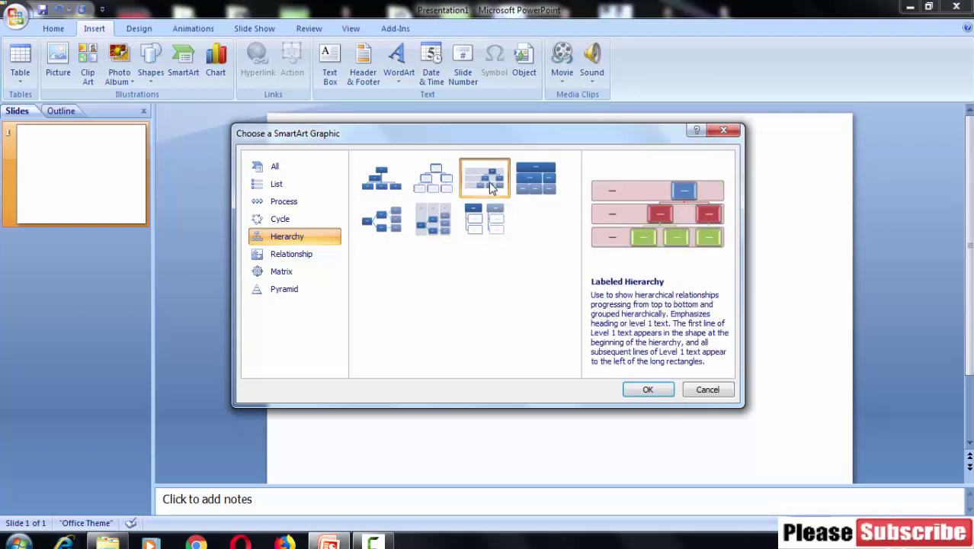
left_click(448, 182)
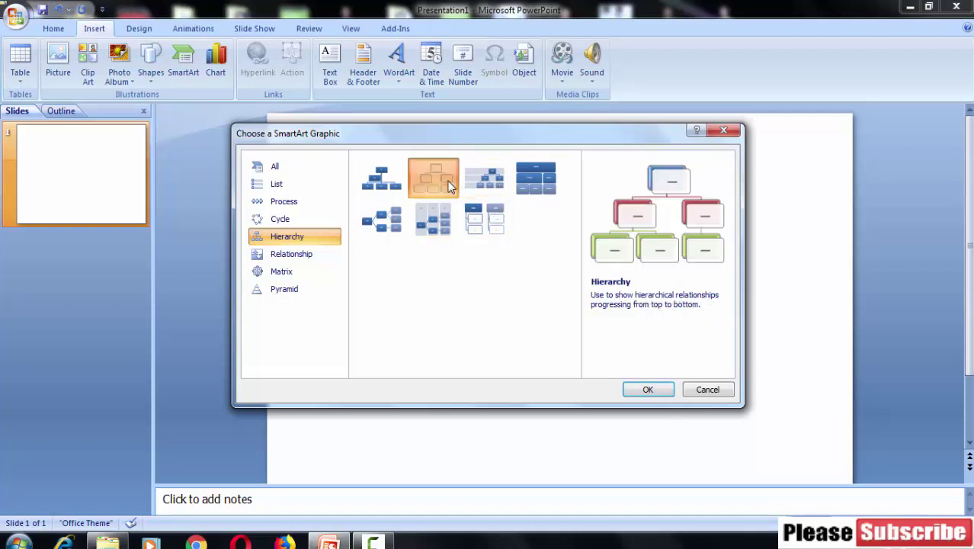
left_click(649, 389)
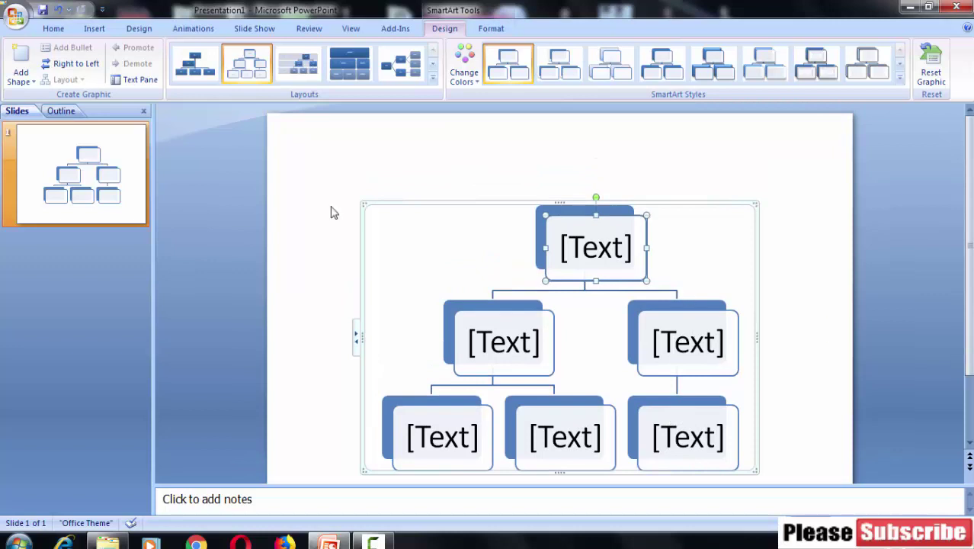
Step: With the top box selected, use Add Shape Above twice to stack two new boxes above it
left_click(604, 237)
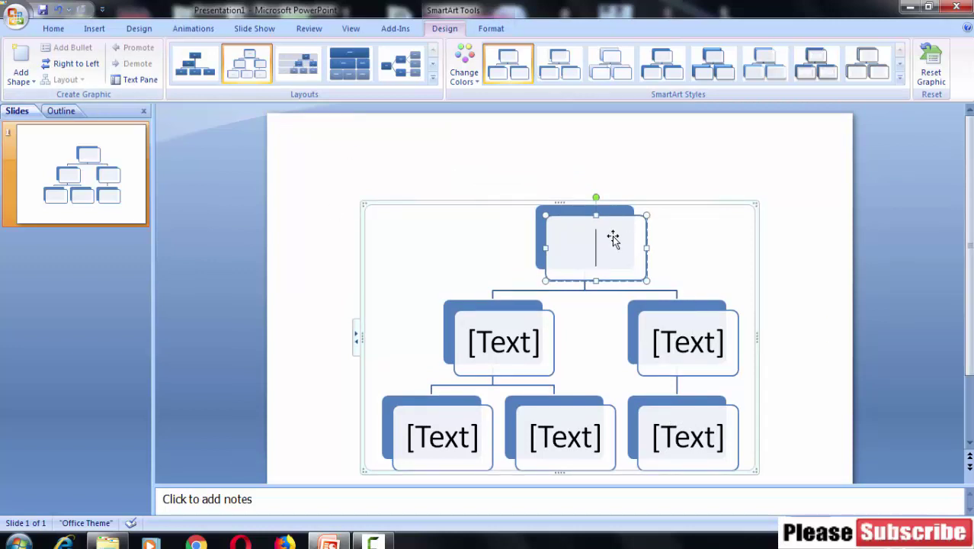
left_click(686, 237)
left_click(581, 234)
left_click(22, 77)
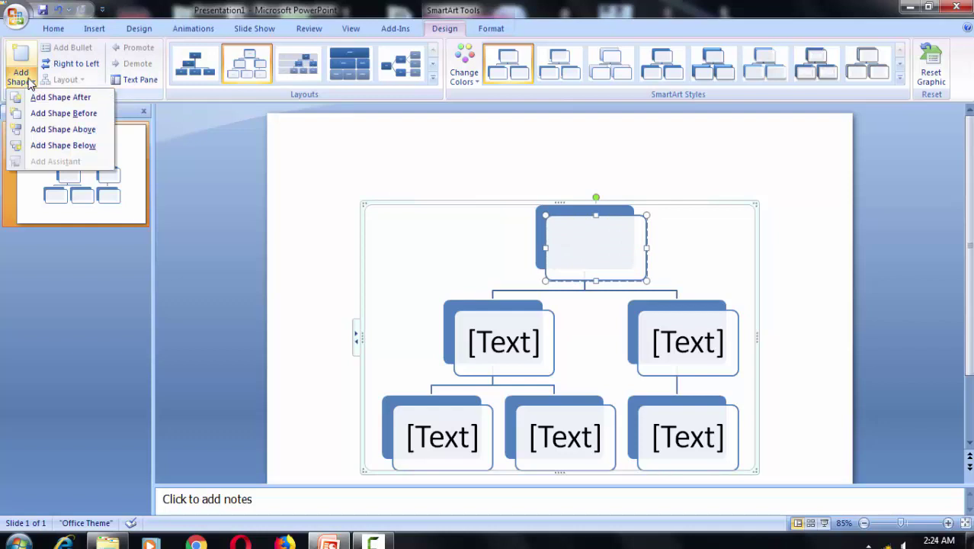
left_click(68, 129)
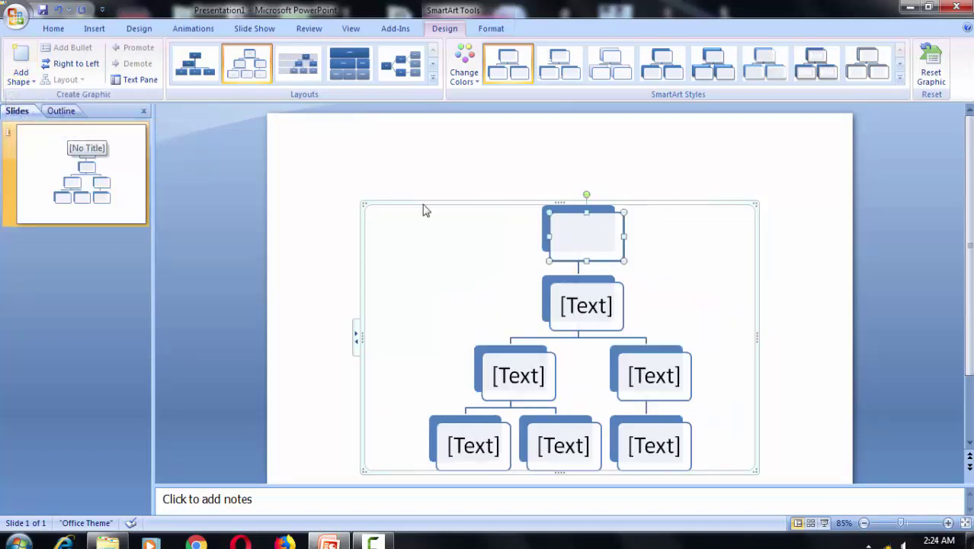
left_click(26, 82)
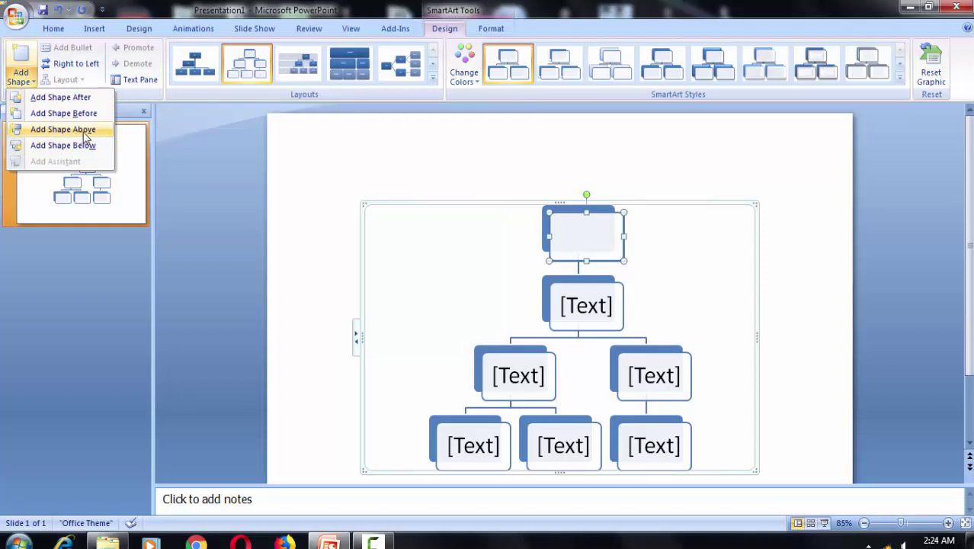
left_click(685, 232)
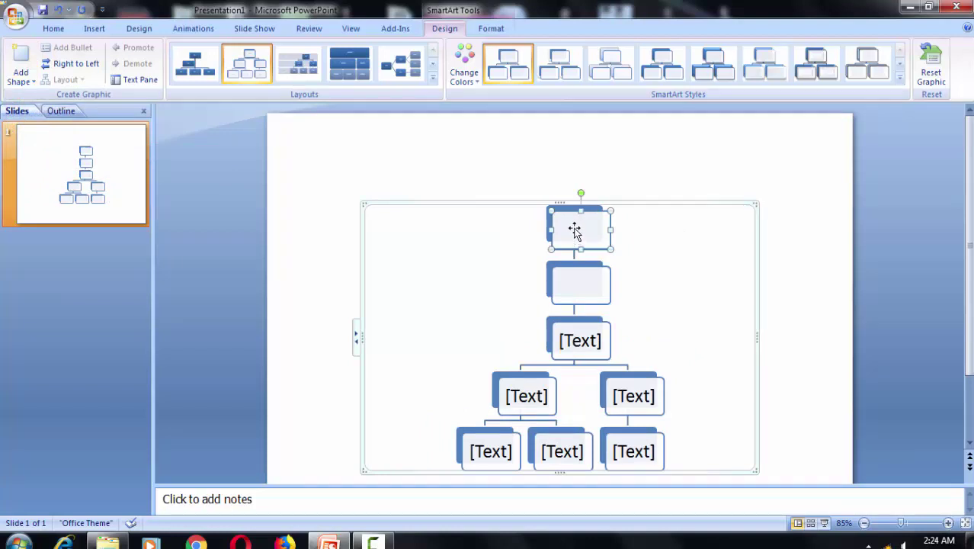
Step: Label the top two boxes Commissioner and President Dircetor
type("C")
type("o")
type("mmi")
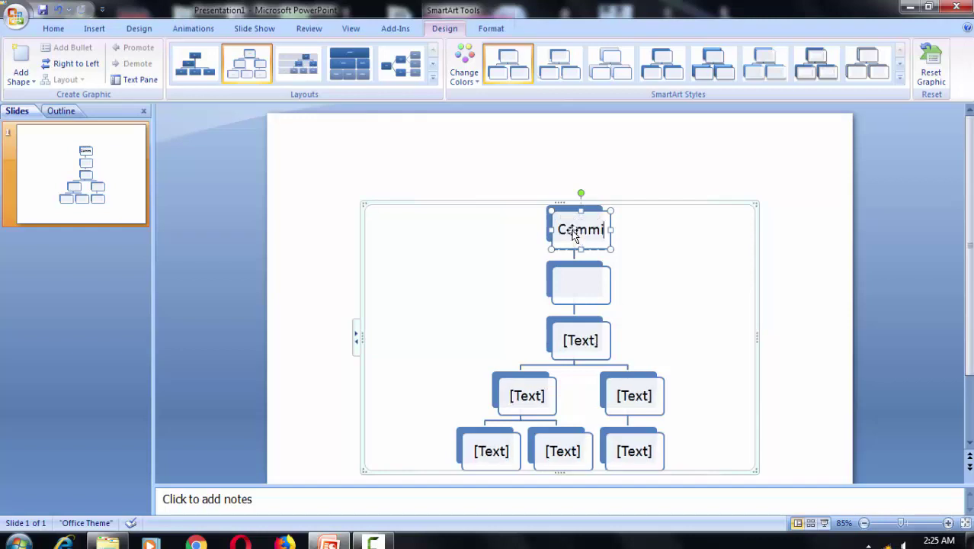
type("sion")
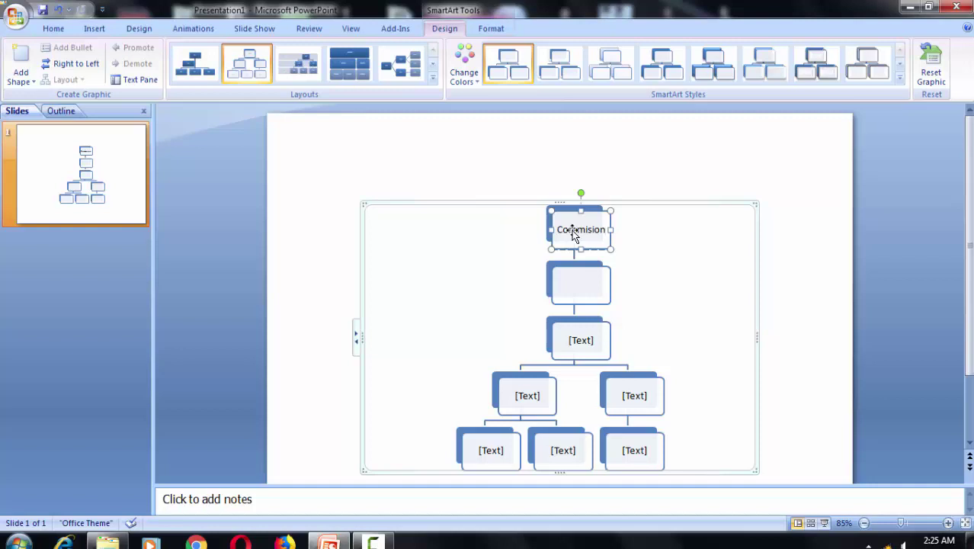
key("BackSpace")
key("BackSpace")
key("BackSpace")
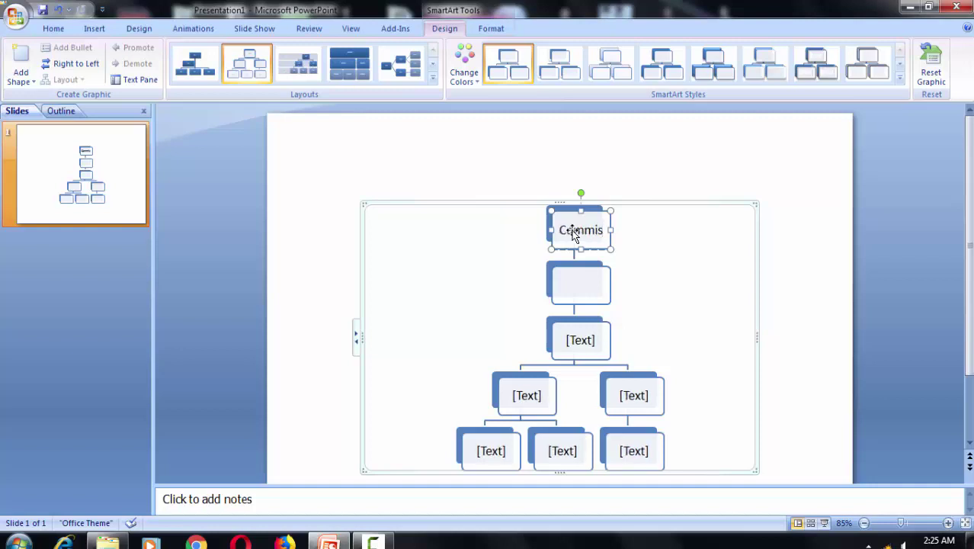
type("sion")
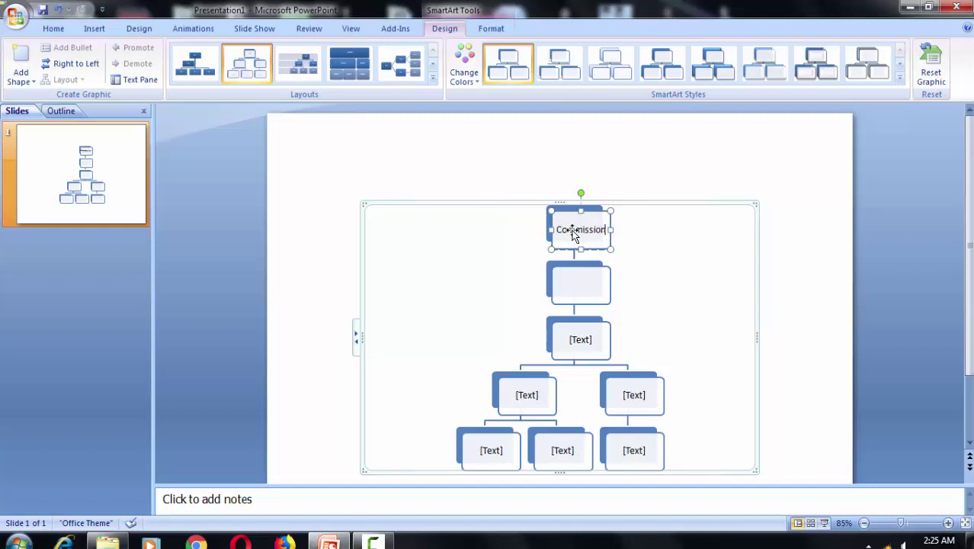
type("er")
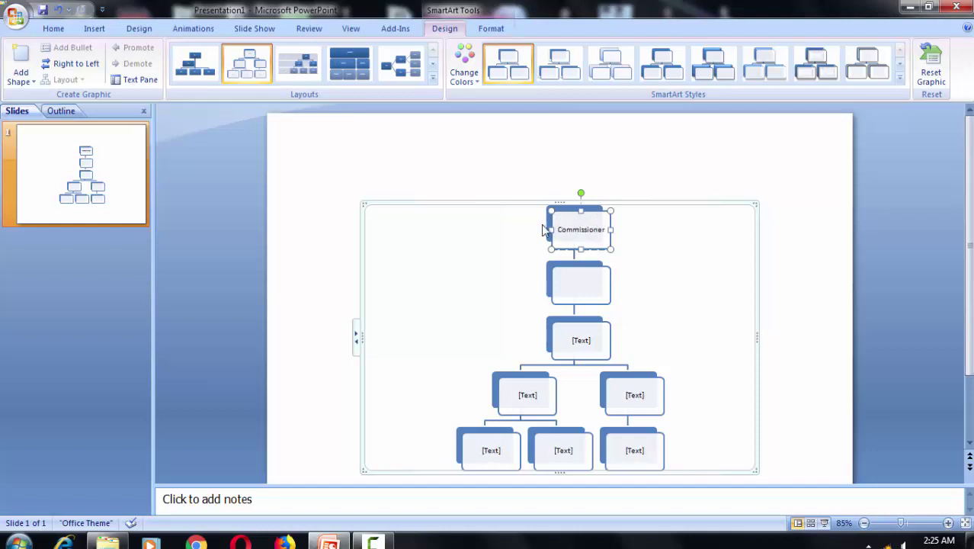
left_click(568, 288)
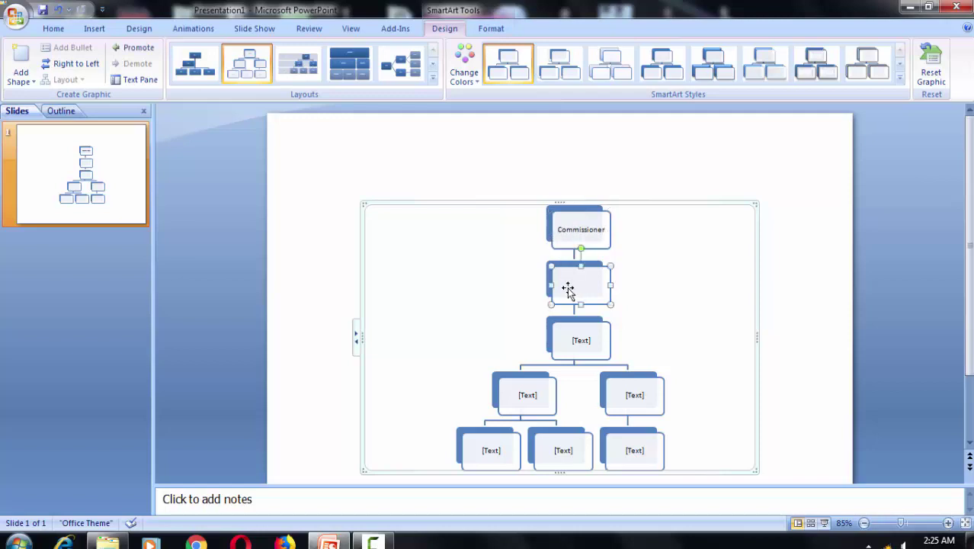
type("Pre")
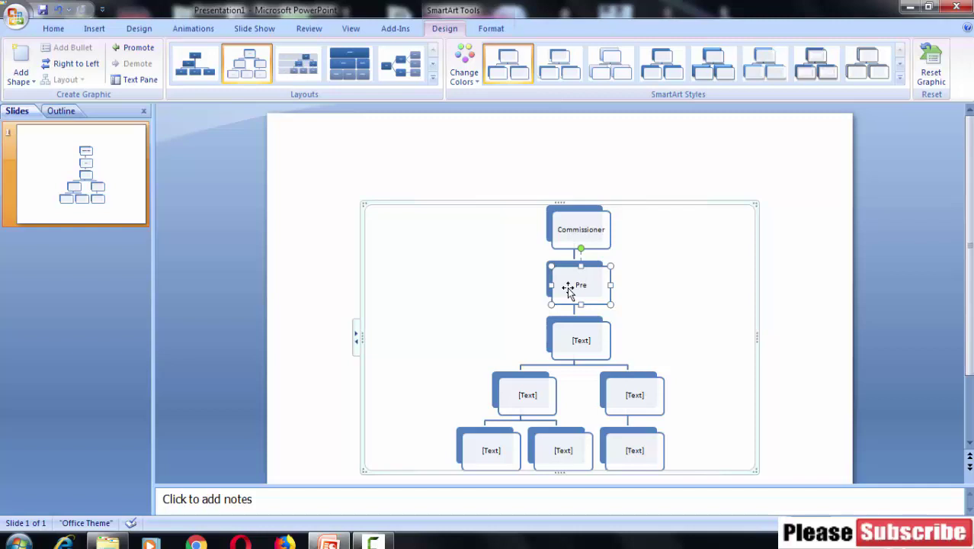
type("sid")
type("ent D")
type("irceto")
type("recto")
type("rcetor")
Step: Label the next boxes Dircetor, Manager A and Manager B
left_click(581, 341)
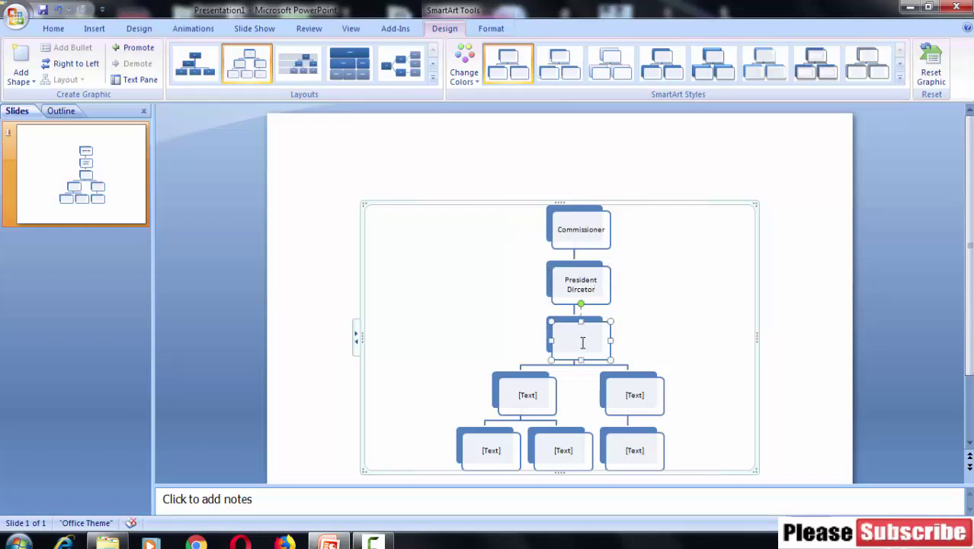
type("T")
type("rce")
type("tor")
left_click(529, 393)
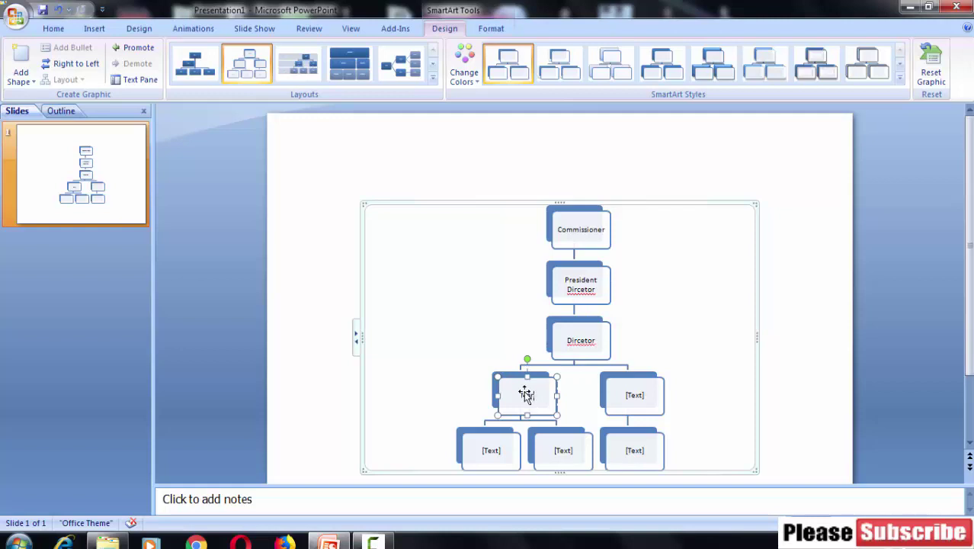
type("ager")
type(" 4")
left_click(644, 397)
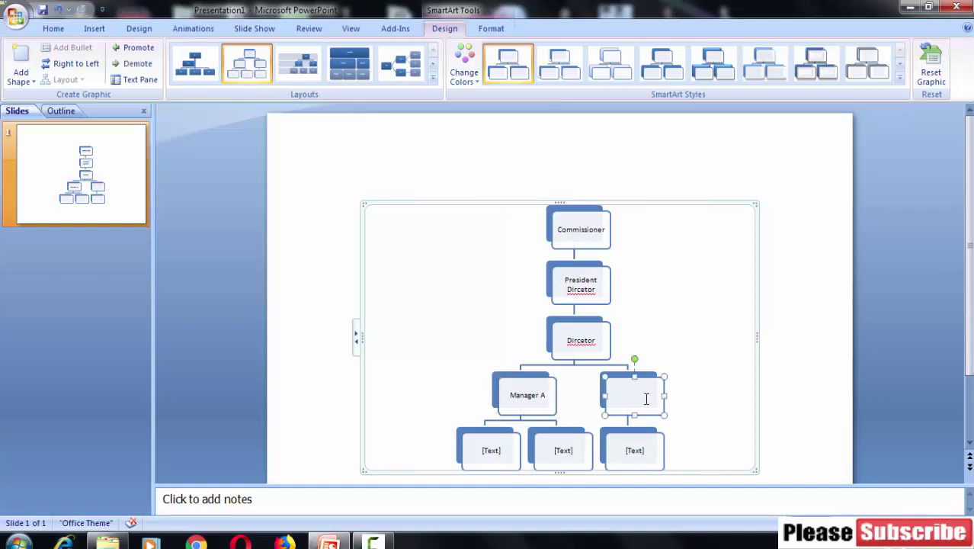
type("Manager ")
type("B")
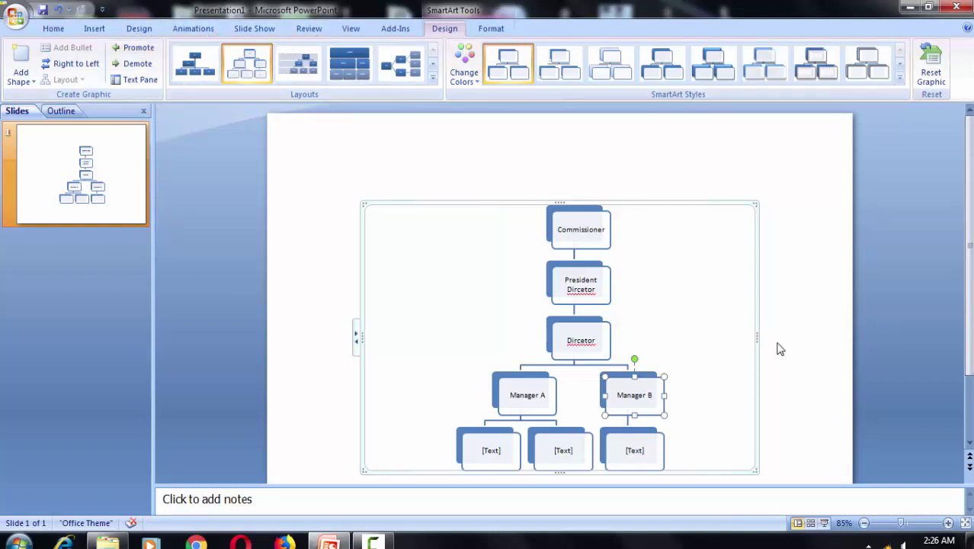
Step: Add Manager C and Manager D boxes after Manager B, then select the first box under Manager A
left_click(26, 78)
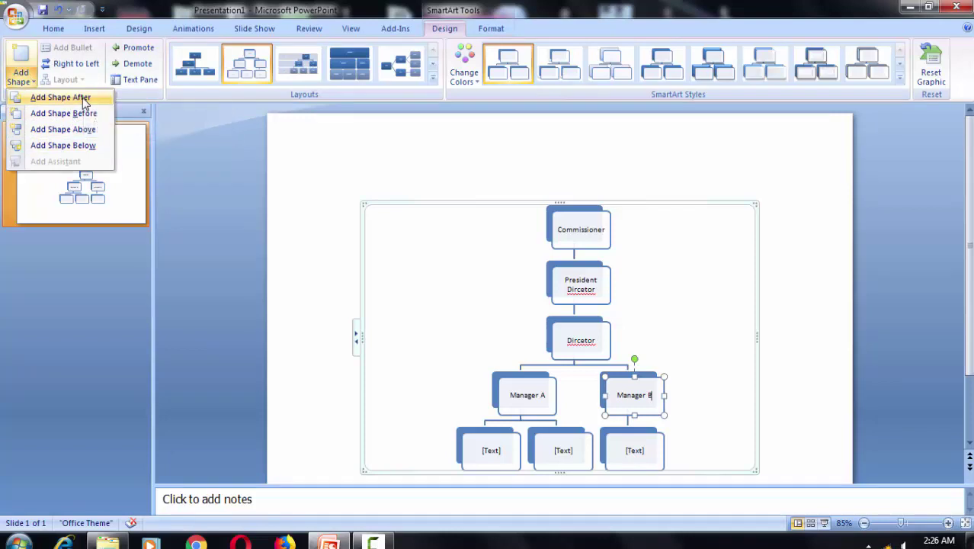
left_click(82, 98)
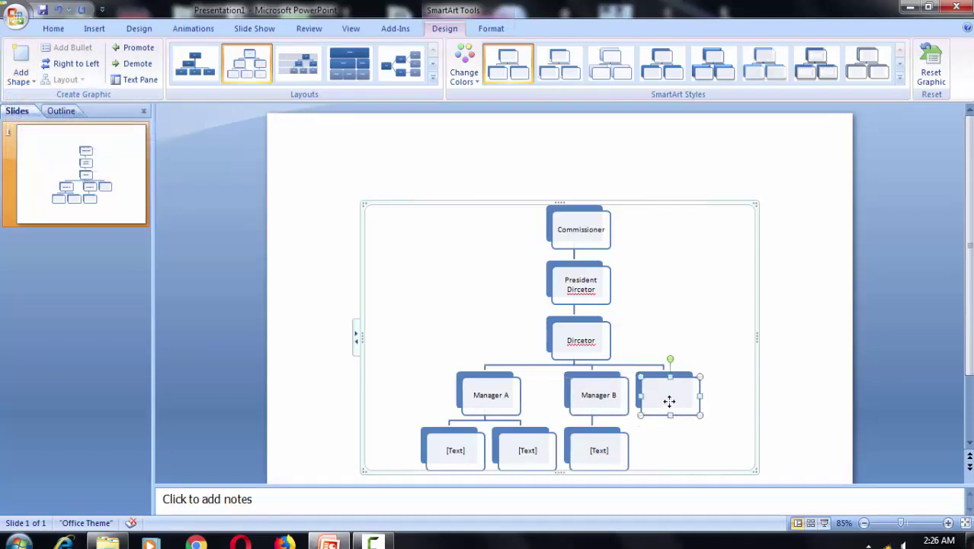
type("M")
type("anager")
type(" C")
left_click(21, 76)
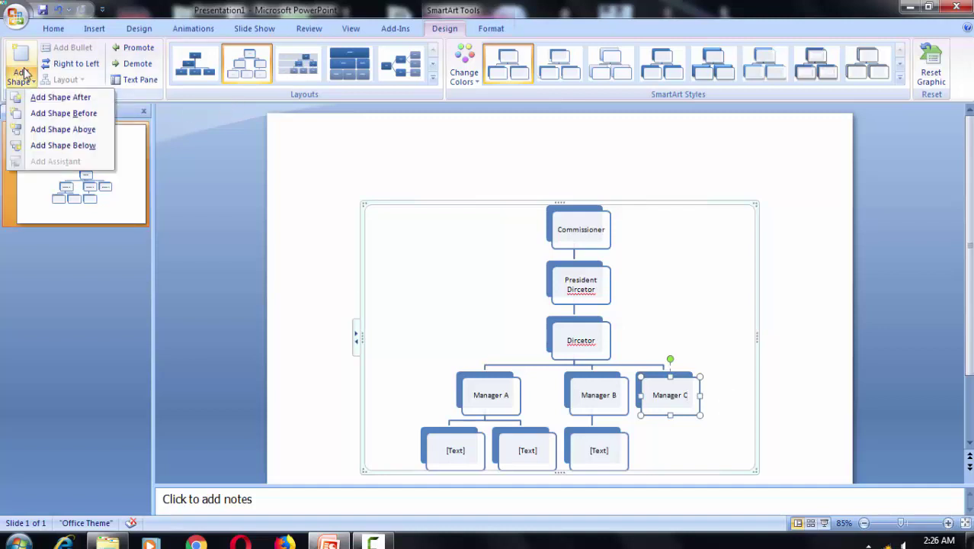
left_click(76, 98)
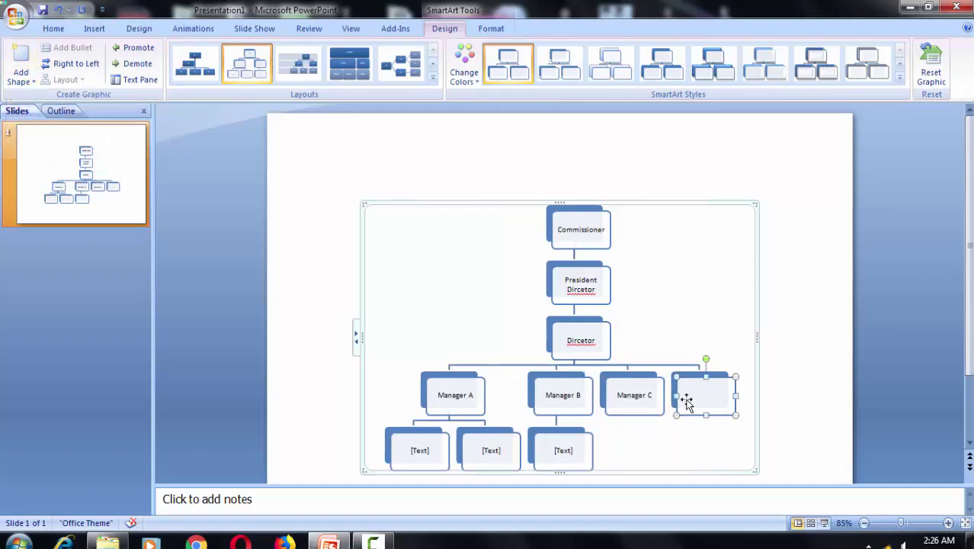
type("Manage")
type("r D")
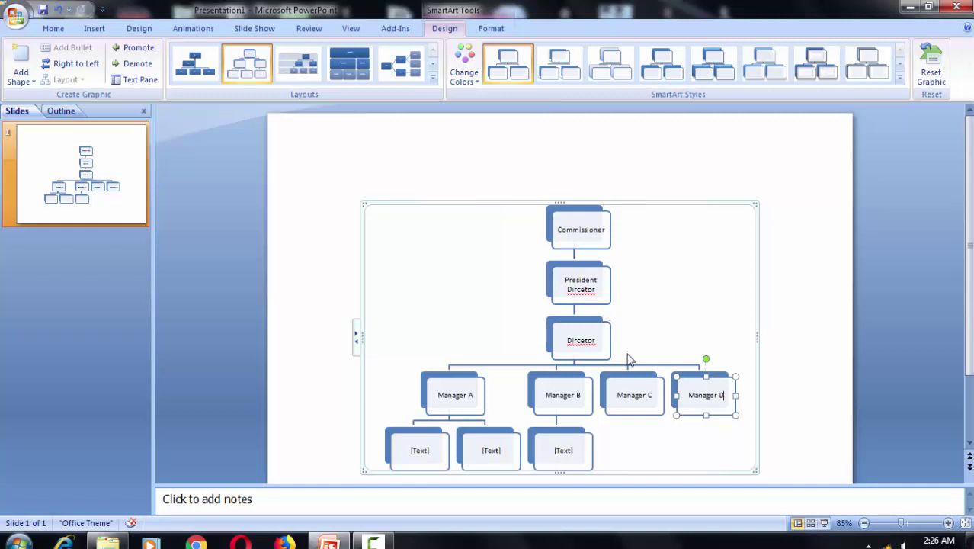
scroll(632, 366, "down", 1)
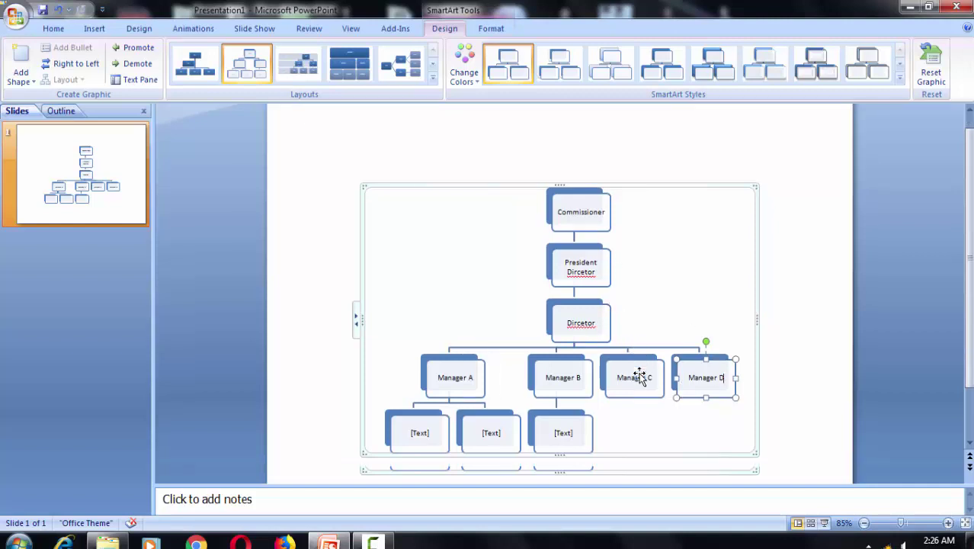
left_click(428, 433)
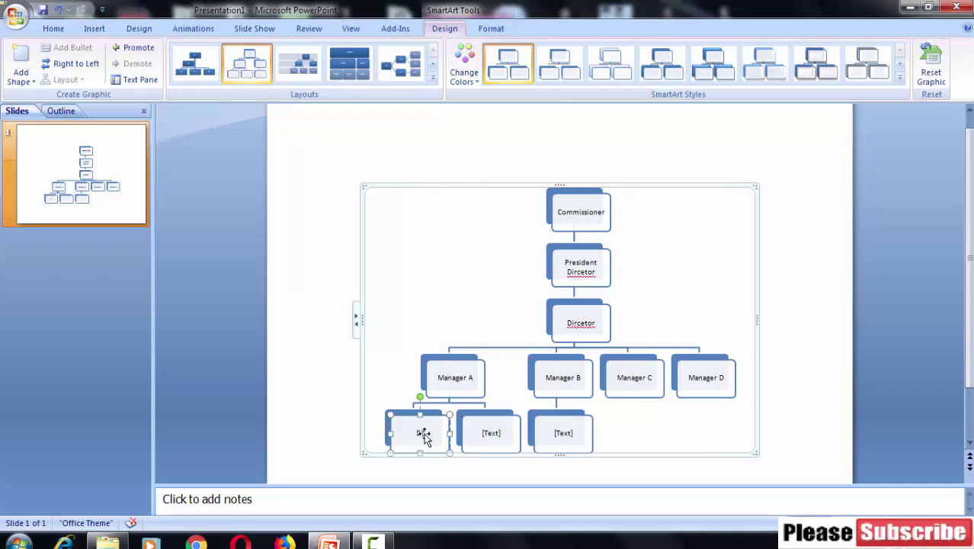
Step: Label the boxes under Managers A and B Division A1, A2, A3 and B1, adding one box after A2
type("r")
type("n")
type(" #")
type("1")
left_click(504, 433)
type("Di")
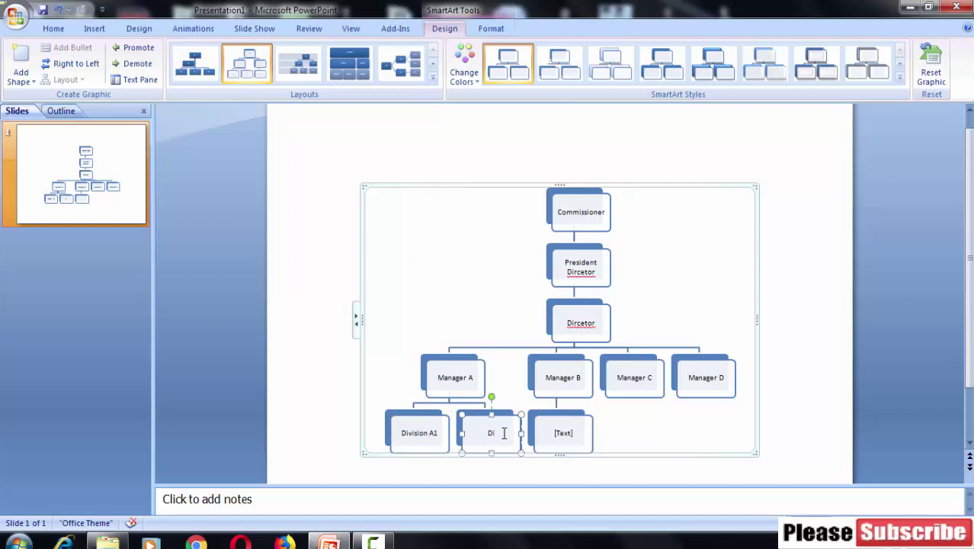
type("v")
type("ision")
type(" A")
type("2")
left_click(23, 79)
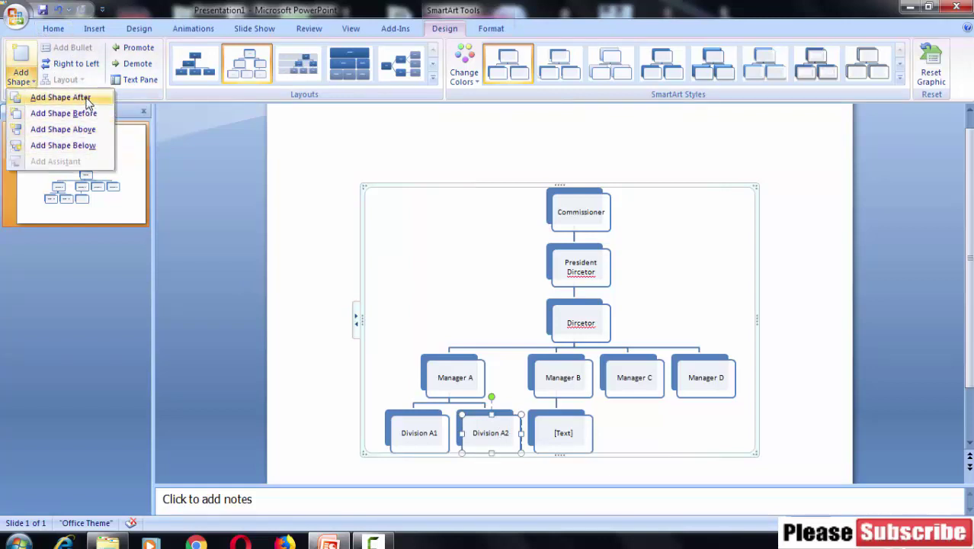
left_click(60, 97)
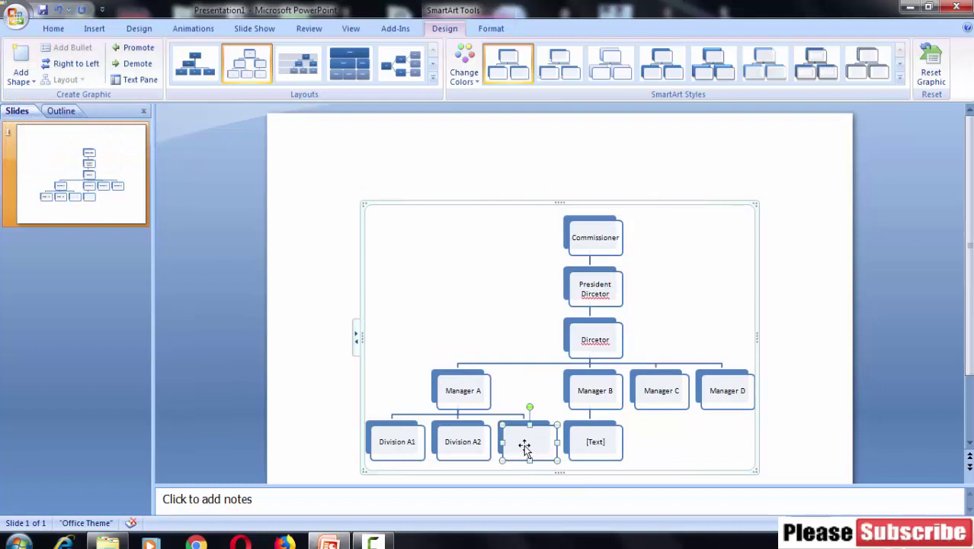
left_click(524, 448)
type("Divis")
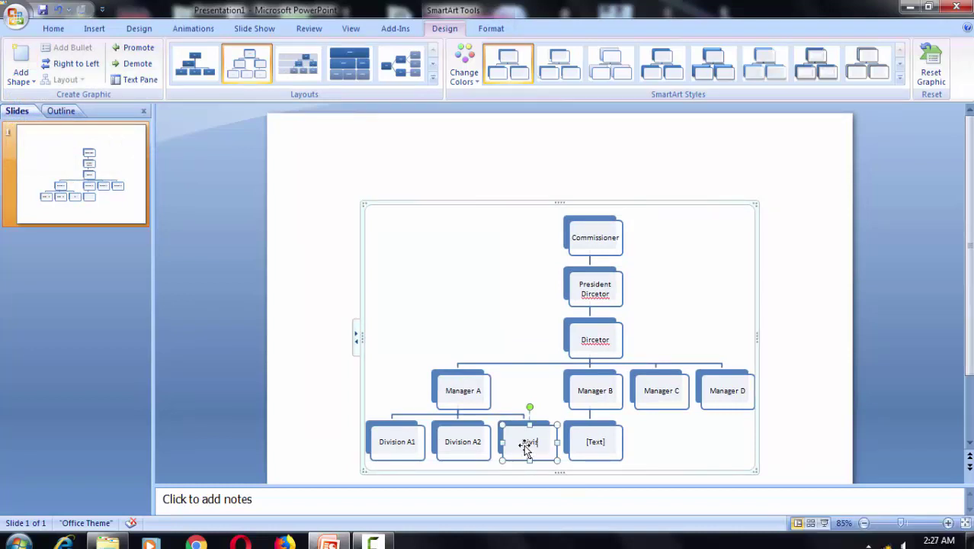
type("ion")
type(" A3")
left_click(595, 443)
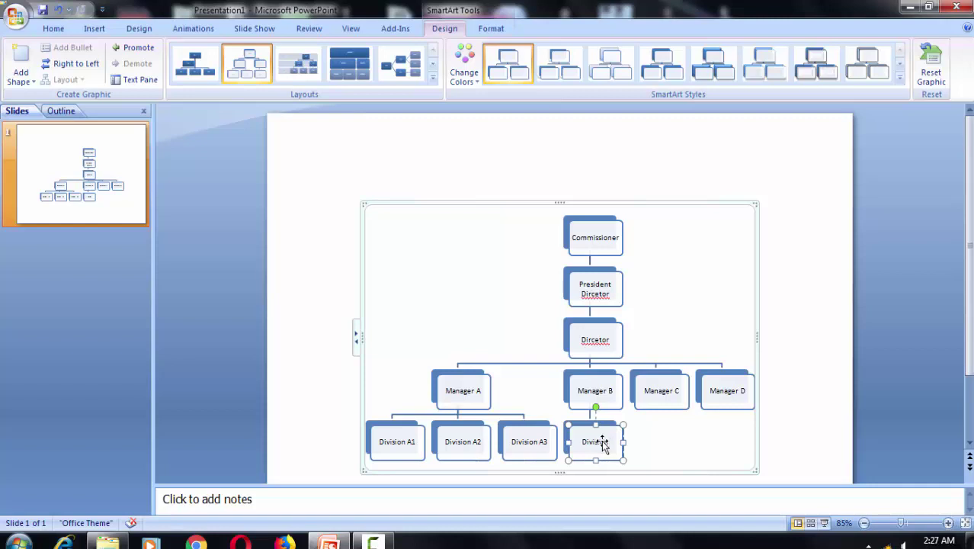
type("B1")
Step: Add Division C1 below Manager C and Division D1 below Manager D, then deselect the chart
left_click(660, 391)
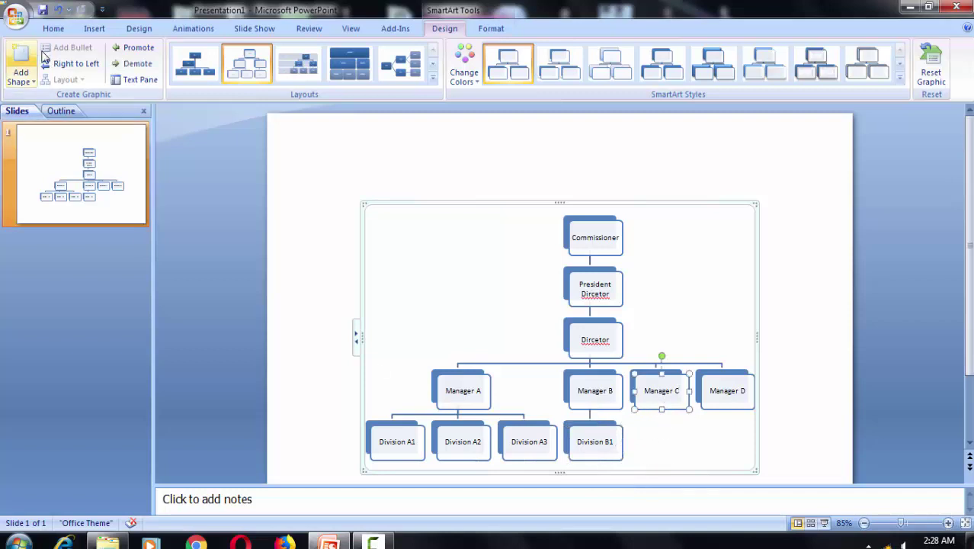
left_click(30, 82)
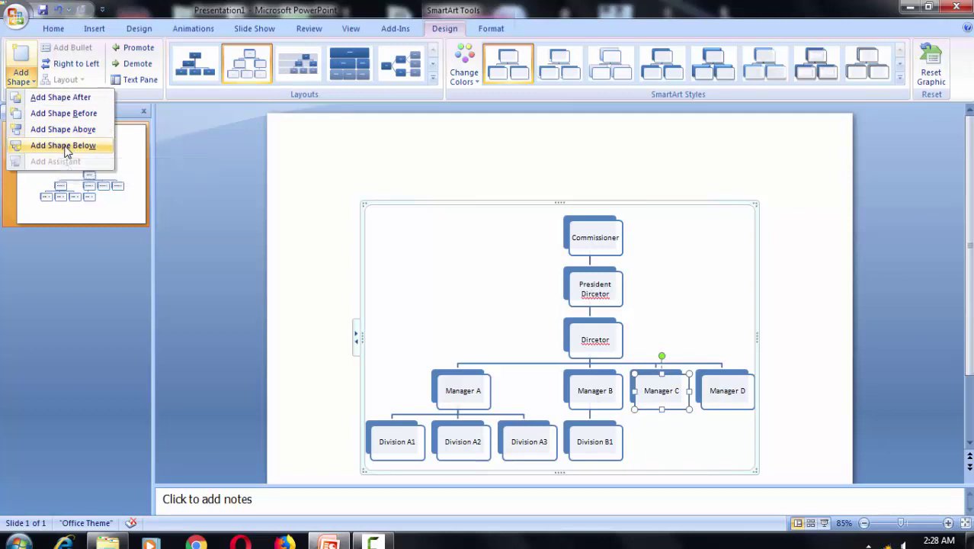
left_click(64, 145)
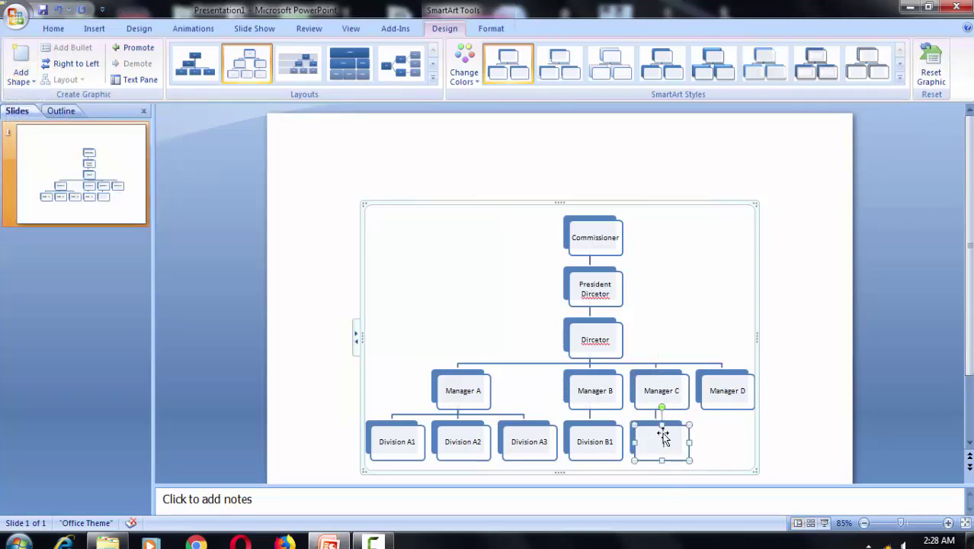
type("D")
type("ivision")
type(" B")
key("BackSpace")
type("C")
type("1")
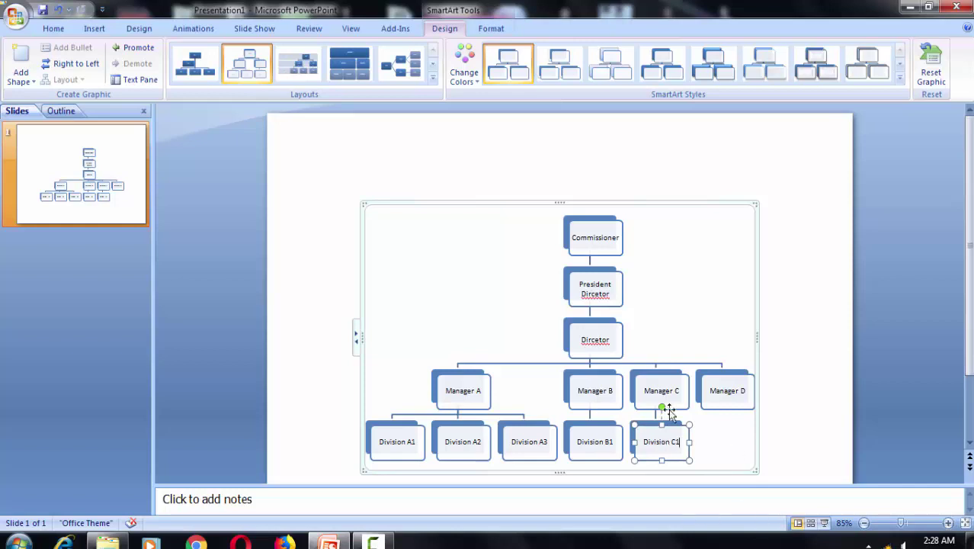
left_click(735, 393)
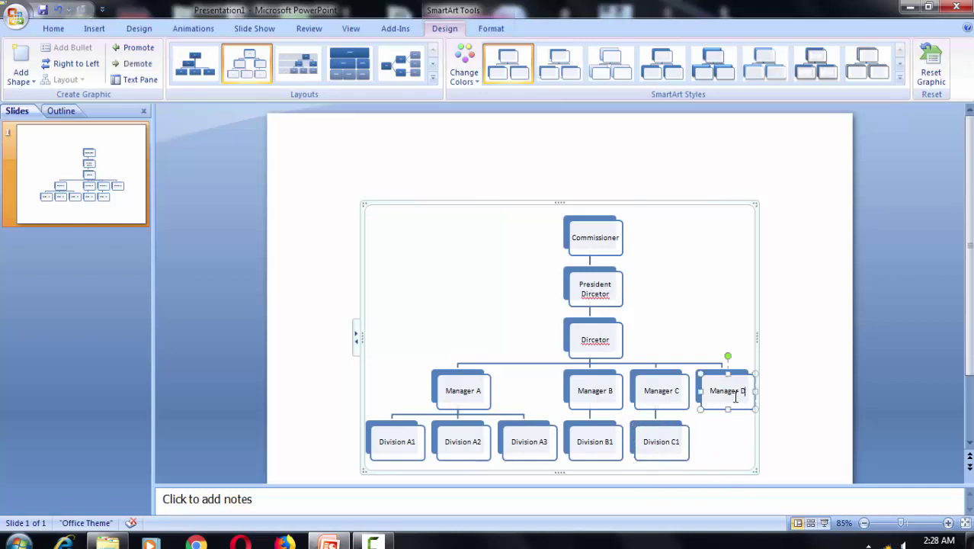
left_click(26, 79)
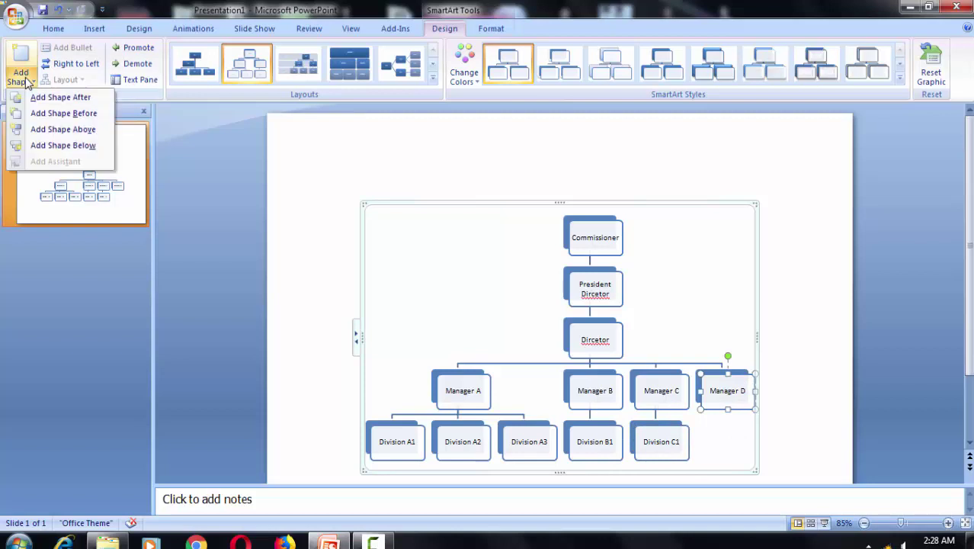
left_click(76, 145)
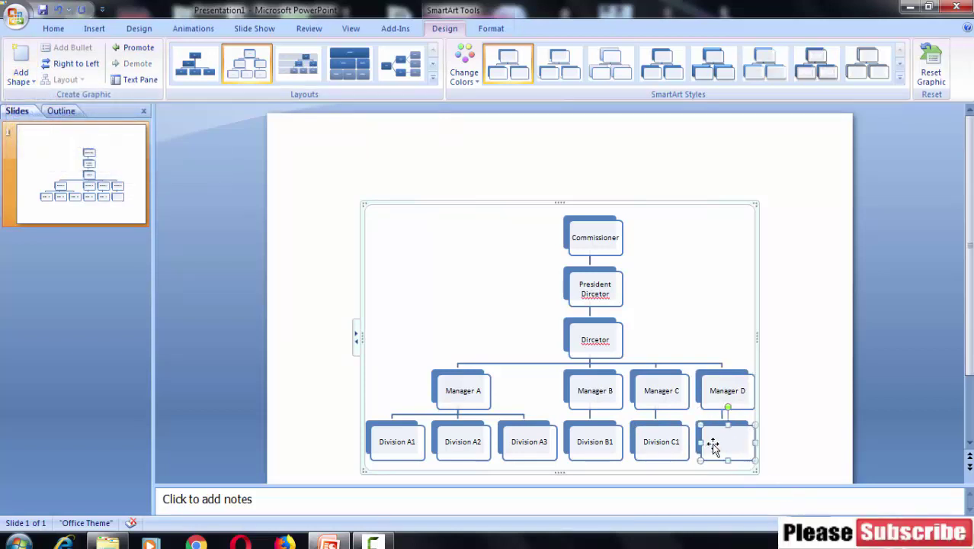
type("Divi")
type("sion")
type(" D1")
left_click(789, 416)
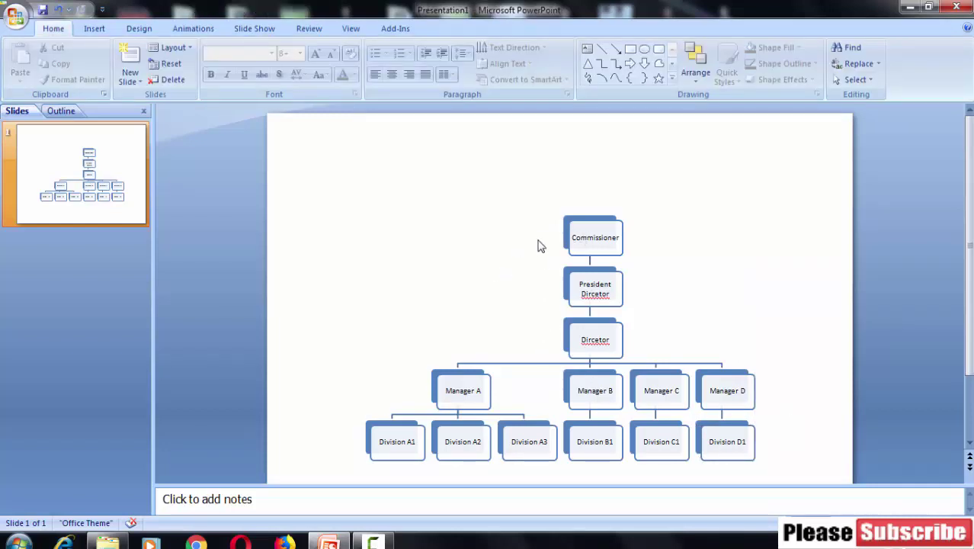
Step: Try several SmartArt styles, including 3-D ones, then settle on the flat Intense Effect style
left_click(593, 237)
left_click(486, 299)
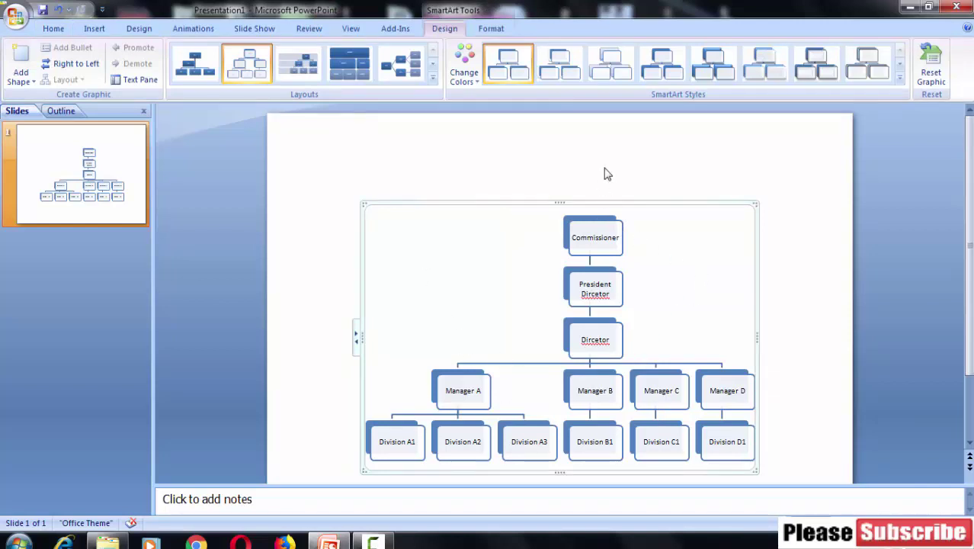
left_click(559, 65)
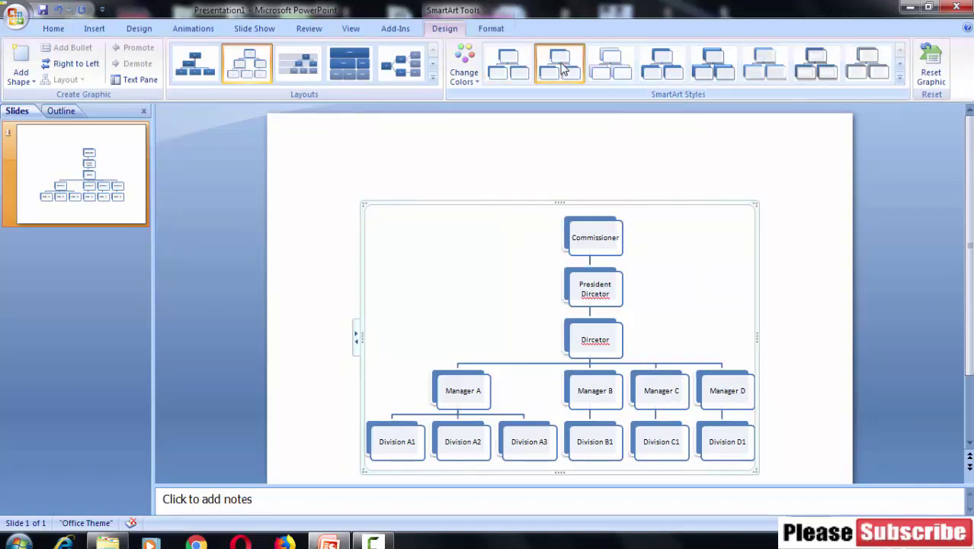
left_click(665, 70)
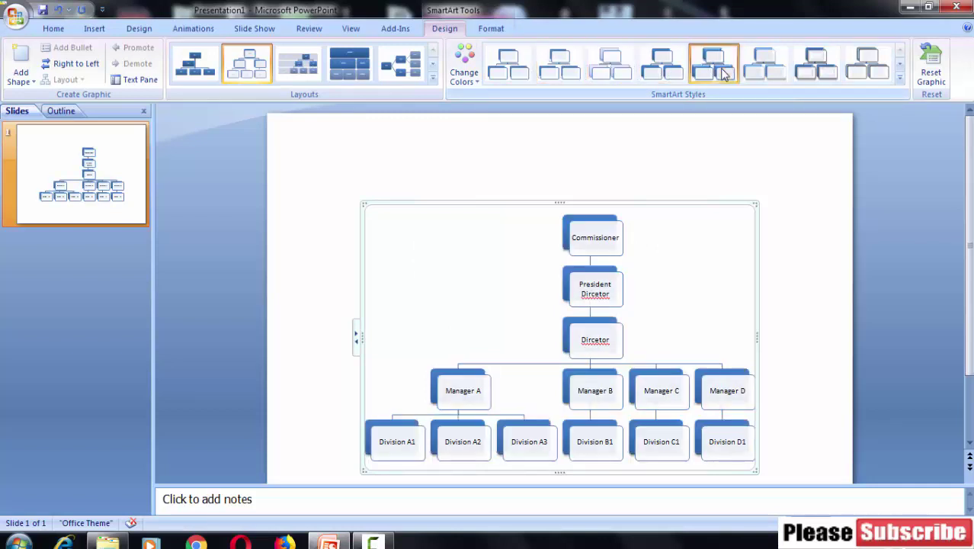
left_click(722, 71)
left_click(899, 77)
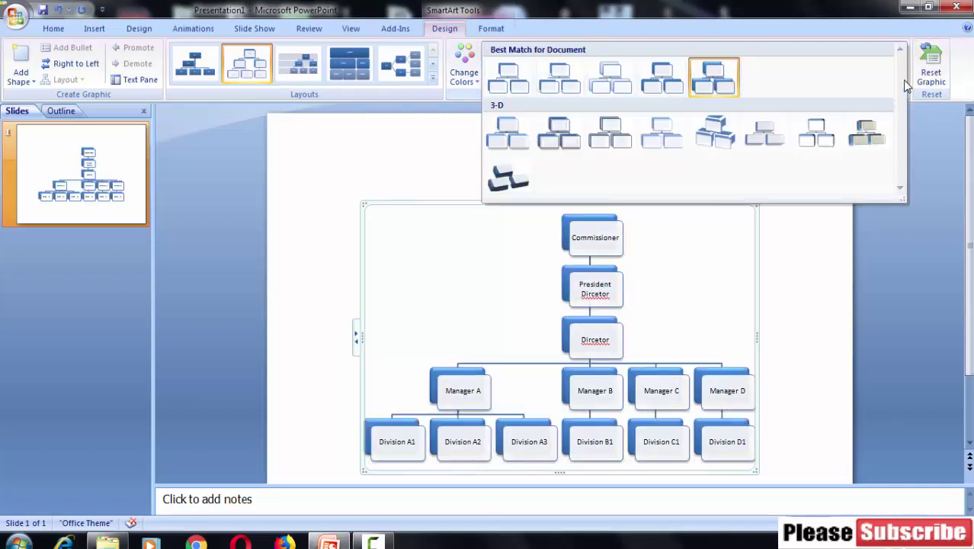
left_click(513, 144)
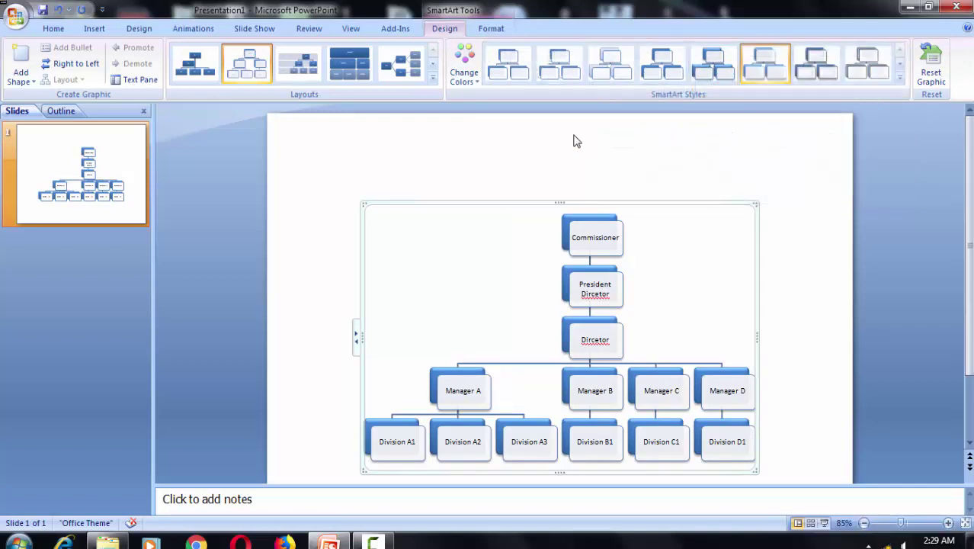
left_click(900, 78)
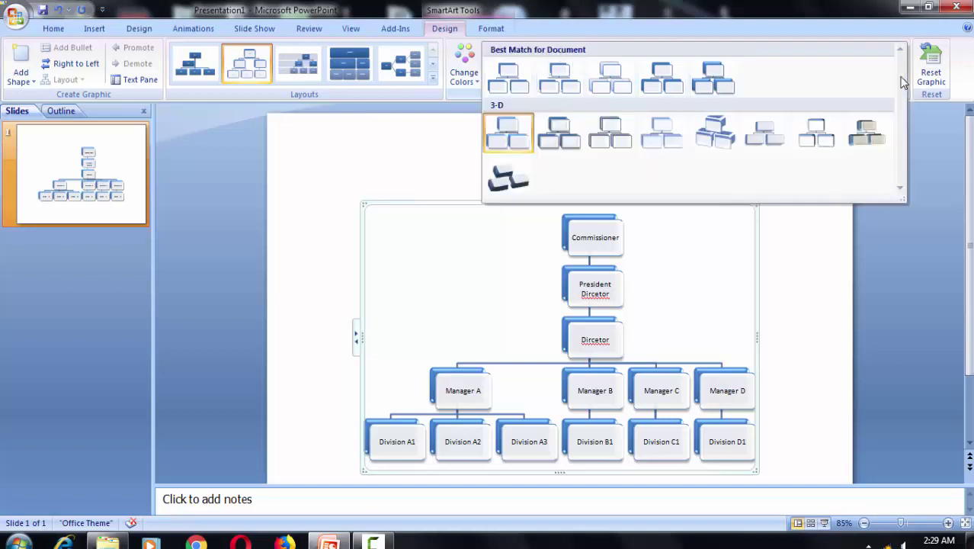
left_click(707, 141)
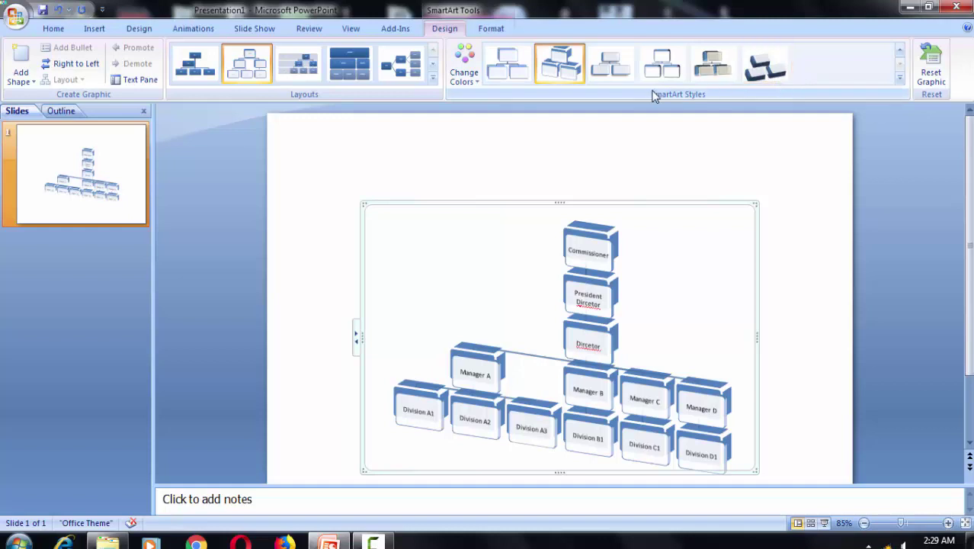
left_click(899, 50)
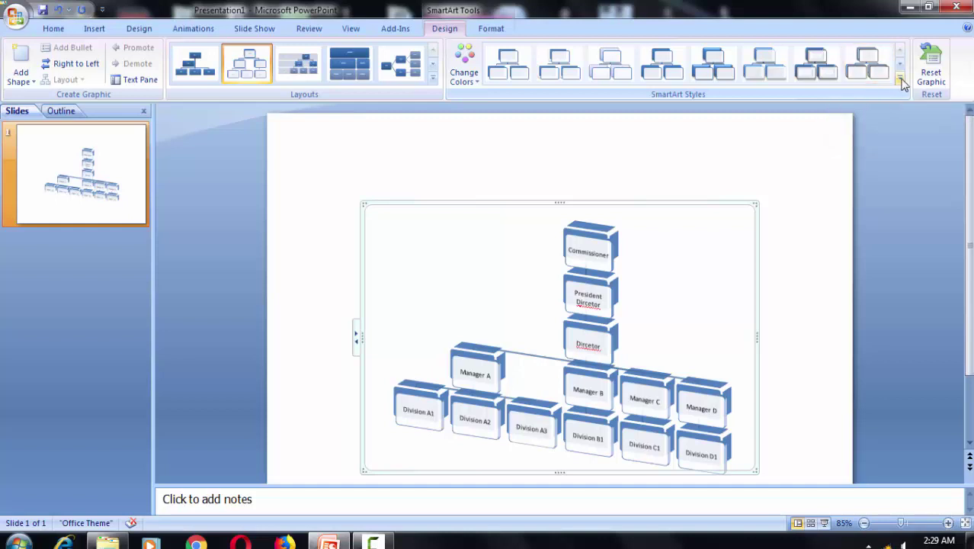
left_click(900, 84)
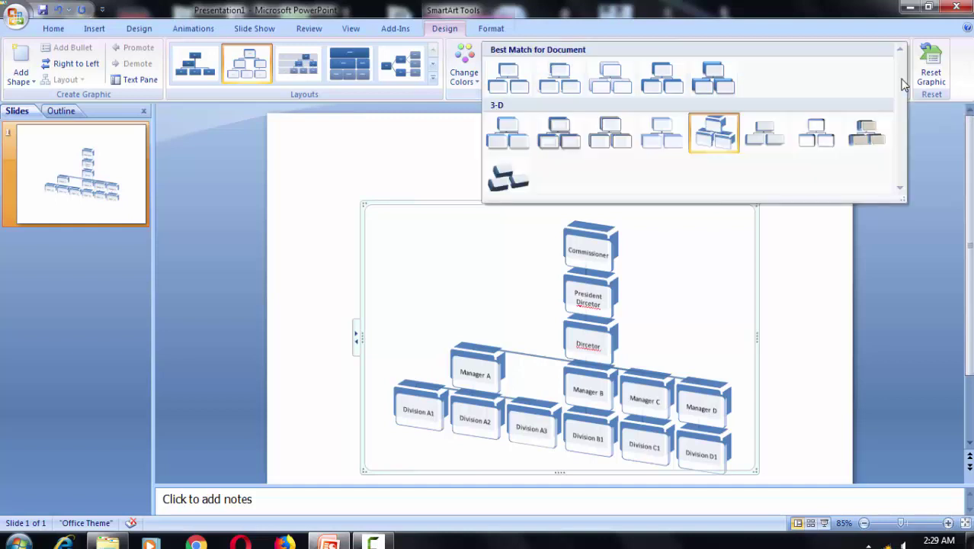
left_click(717, 87)
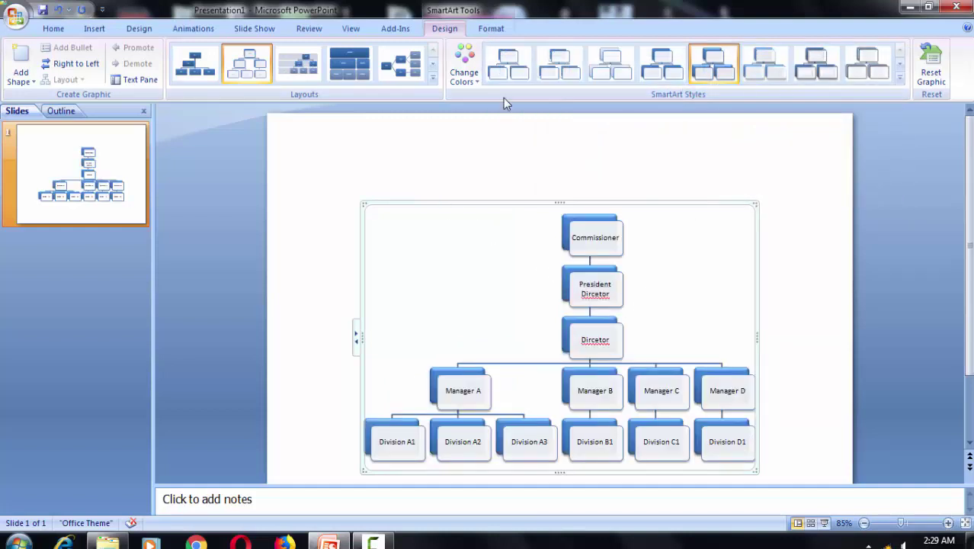
Step: Try several colour schemes, including Accent 2, and apply the first Colorful scheme
left_click(468, 76)
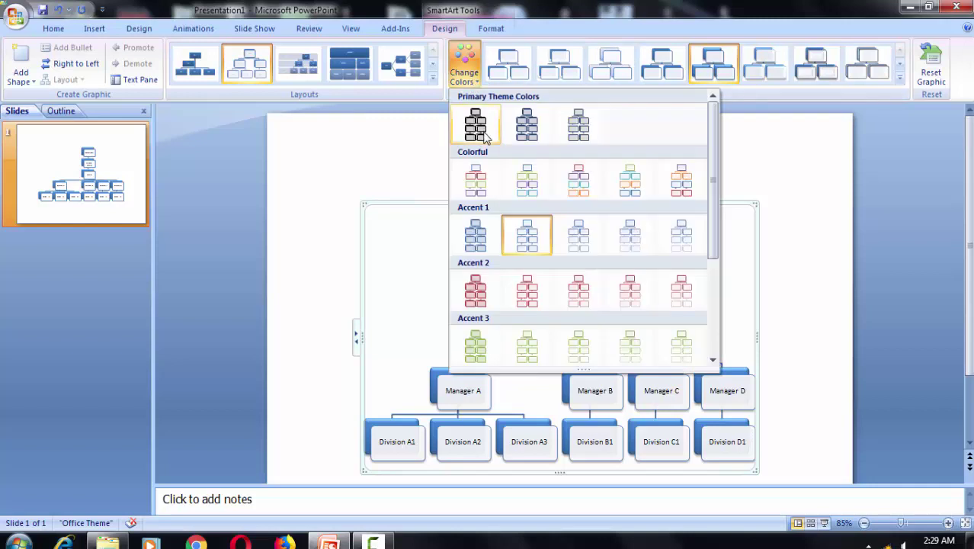
left_click(480, 188)
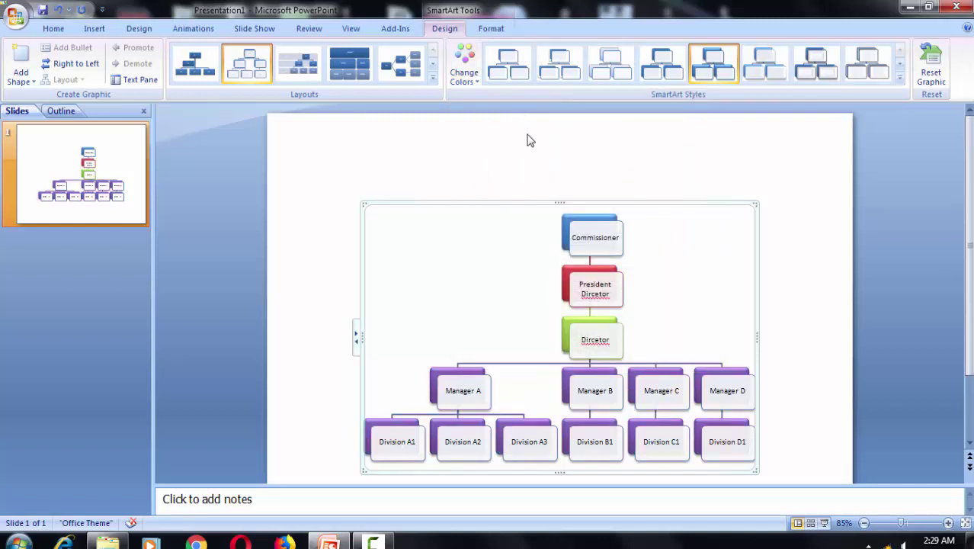
left_click(477, 79)
left_click(677, 189)
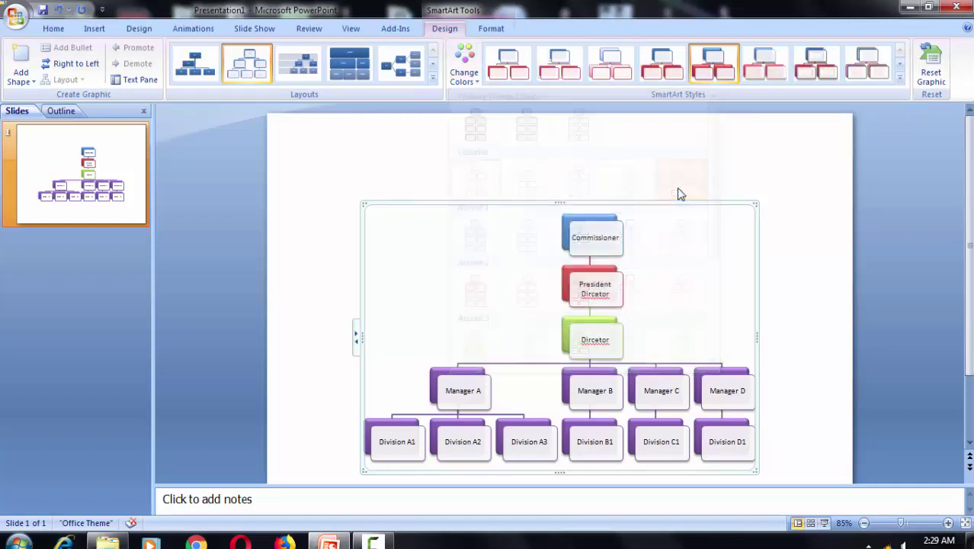
left_click(473, 79)
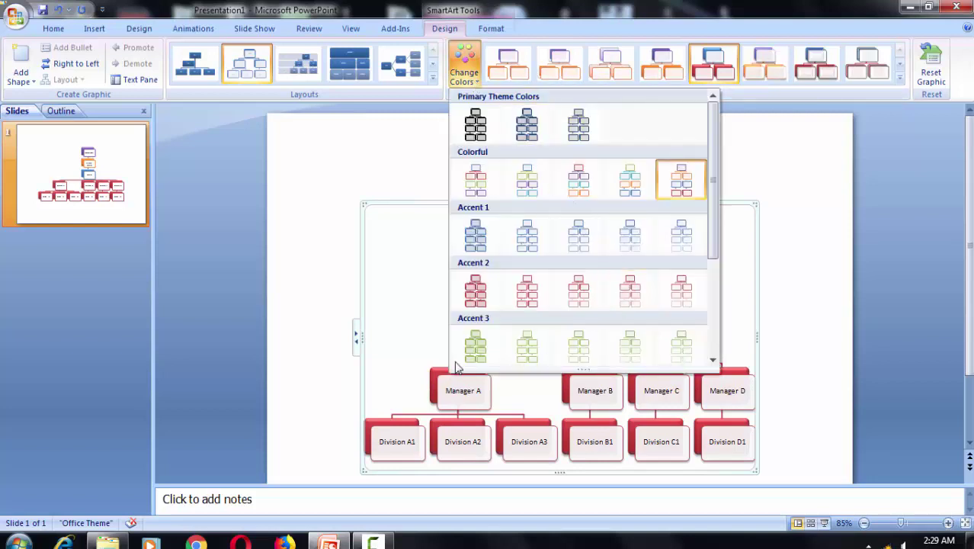
left_click(476, 291)
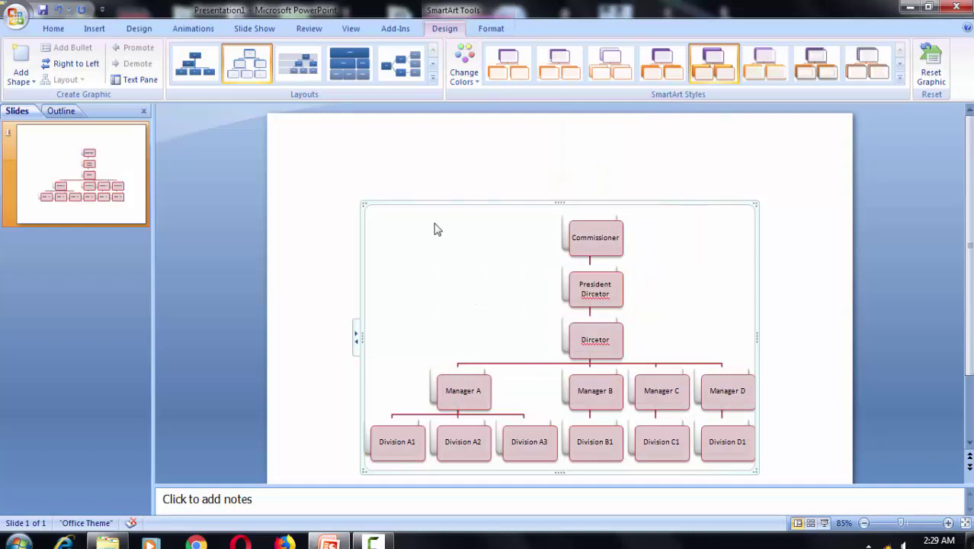
left_click(472, 80)
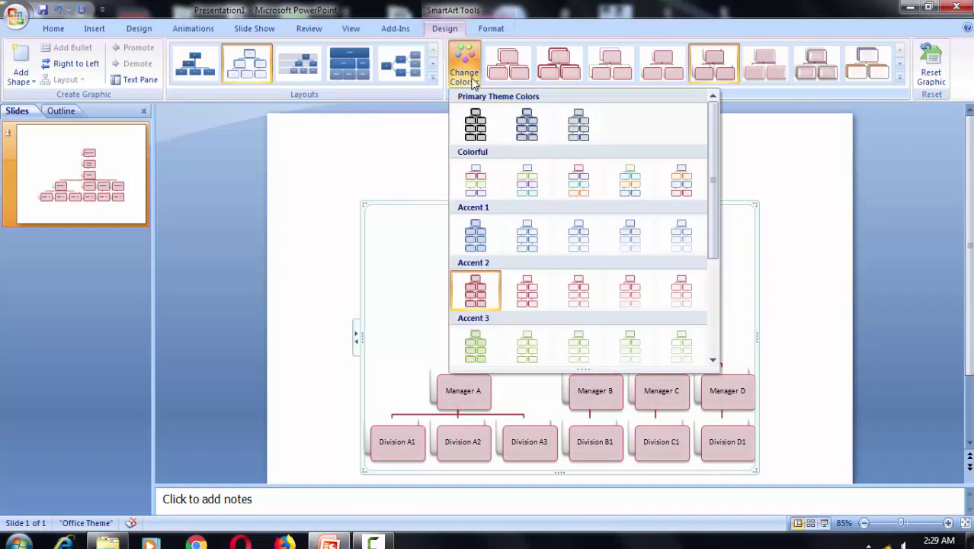
left_click(484, 190)
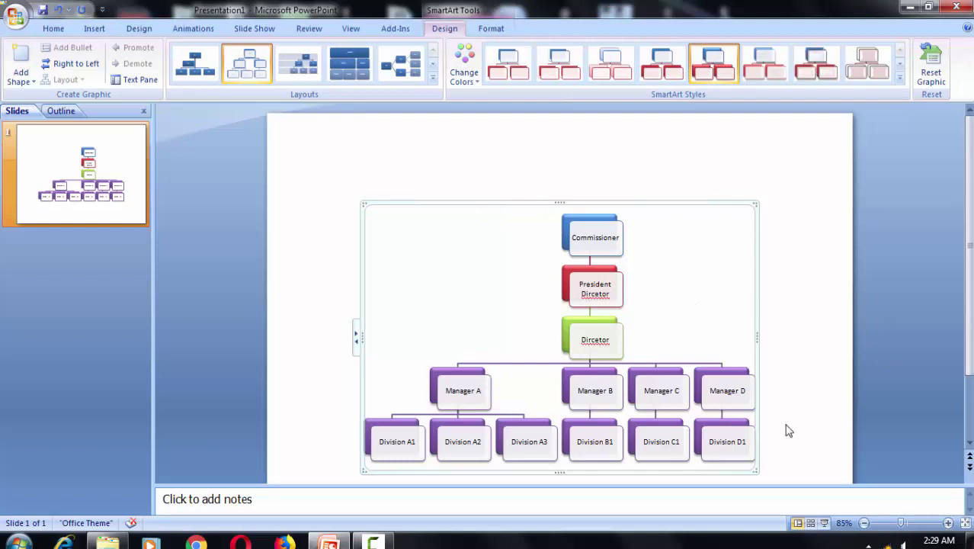
left_click(900, 78)
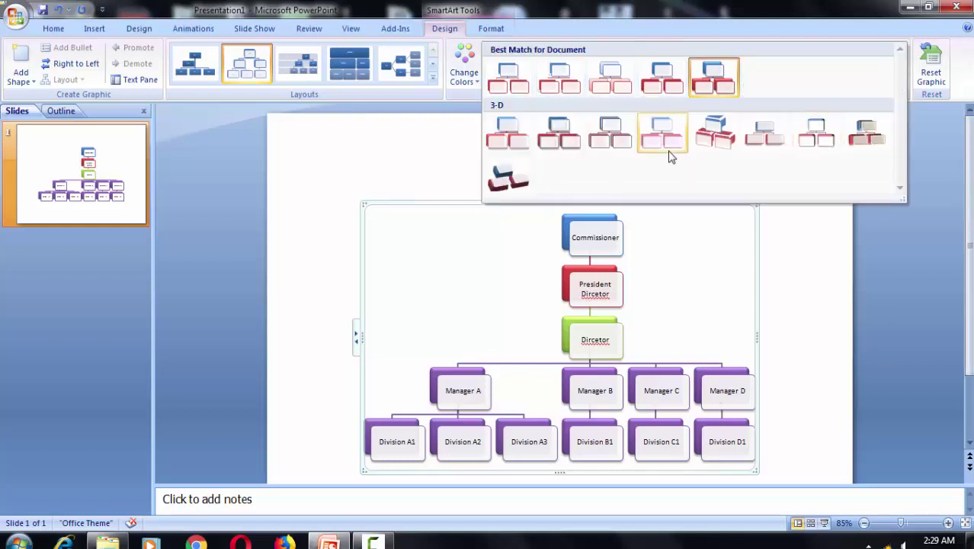
left_click(676, 287)
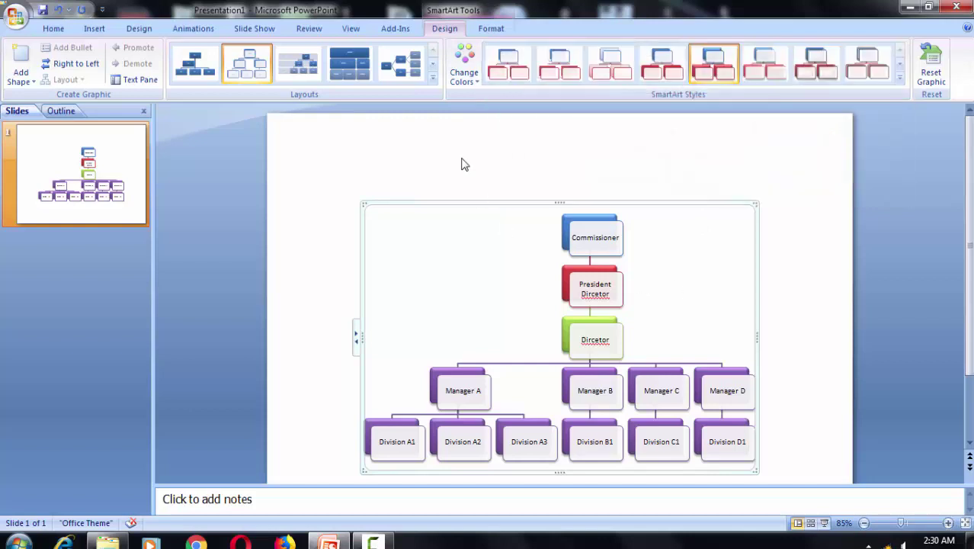
Step: On the Format tab, multi-select Dircetor, President Dircetor, Commissioner and Managers A–D
left_click(489, 29)
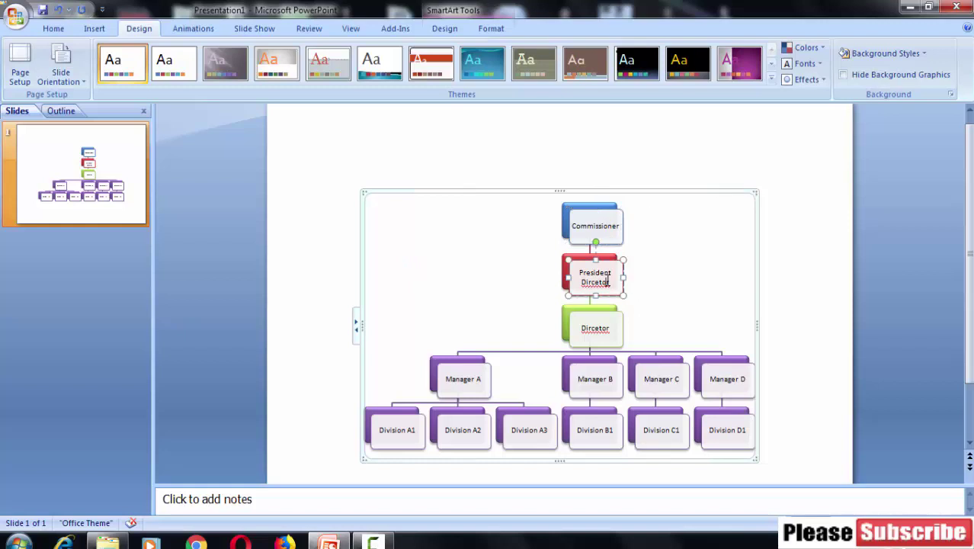
left_click(593, 320)
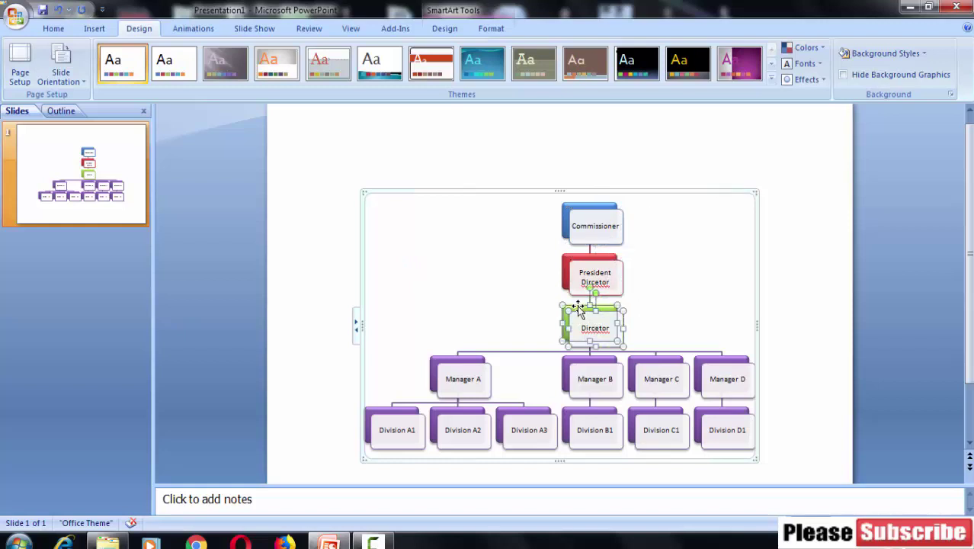
left_click(596, 255, "shift")
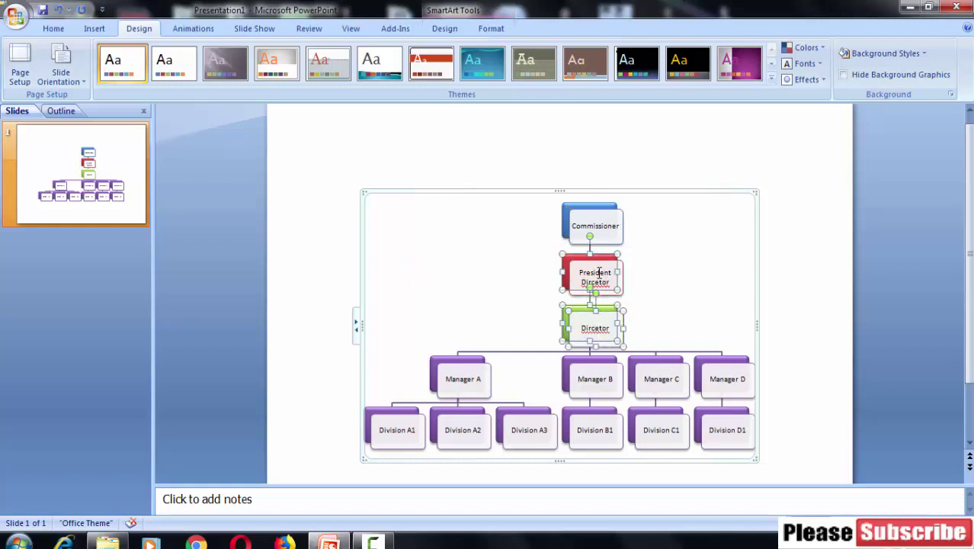
left_click(606, 208, "shift")
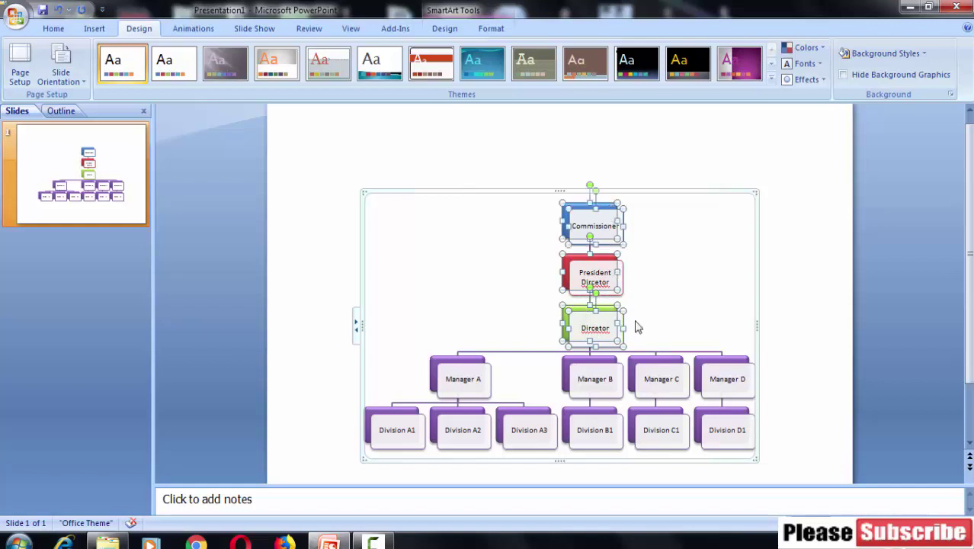
left_click(464, 366, "shift")
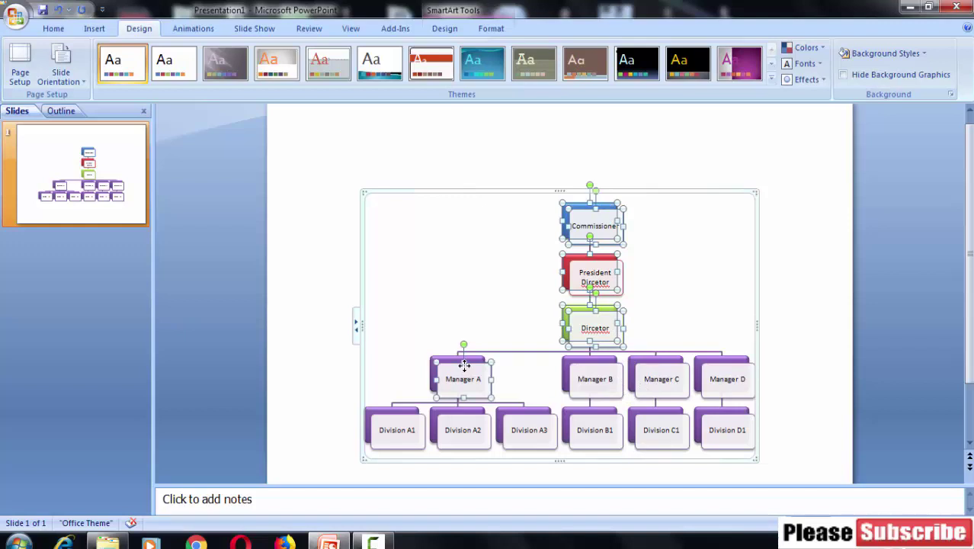
left_click(606, 375, "shift")
left_click(675, 379, "shift")
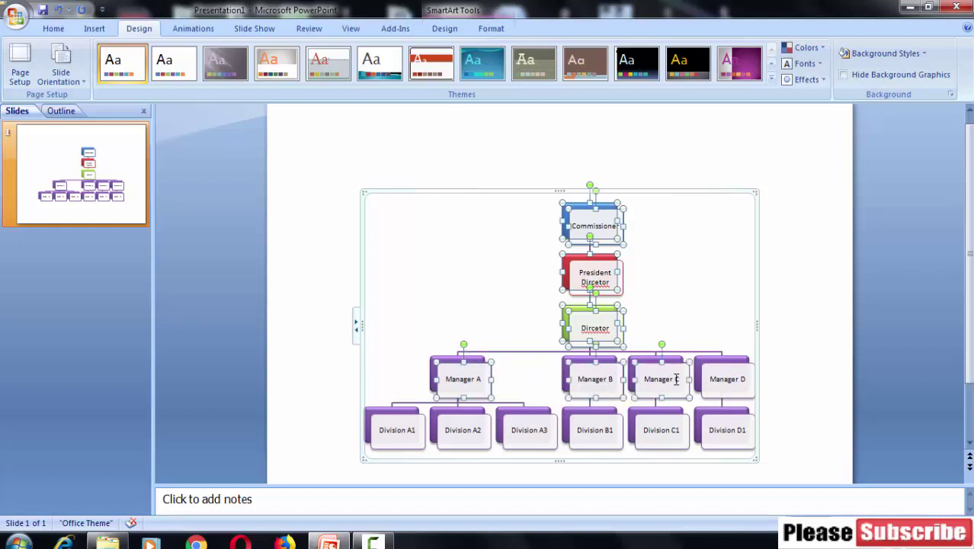
left_click(735, 386, "shift")
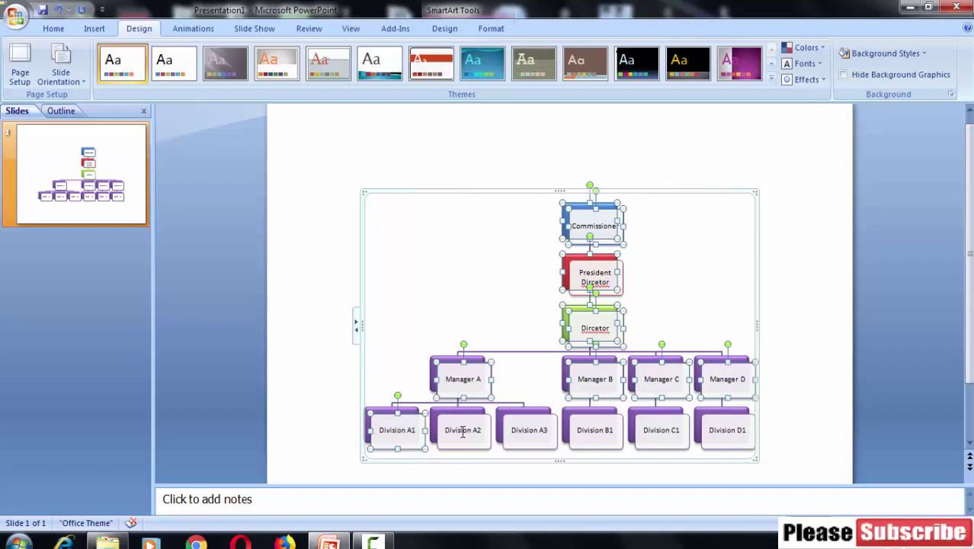
Step: Add Divisions A2, A3, B1, C1 and D1, dismiss the Windows prompt, and drop President Dircetor
left_click(465, 431, "ctrl")
left_click(536, 442, "ctrl")
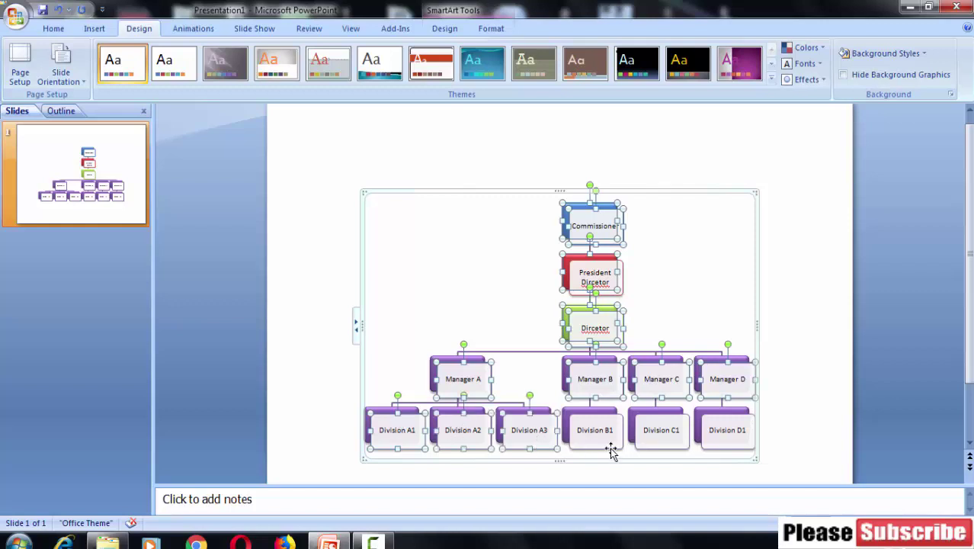
left_click(600, 435, "ctrl")
left_click(664, 443, "ctrl")
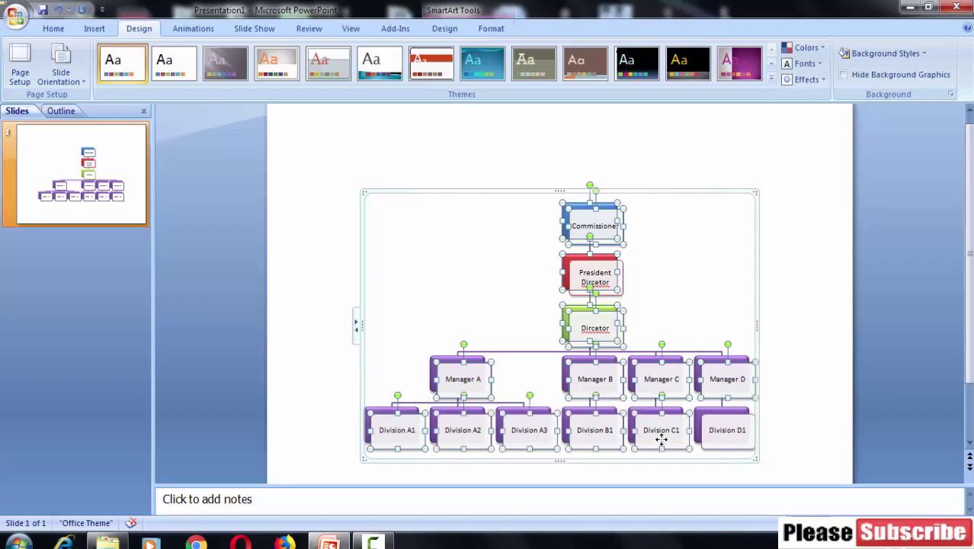
left_click(728, 441, "ctrl")
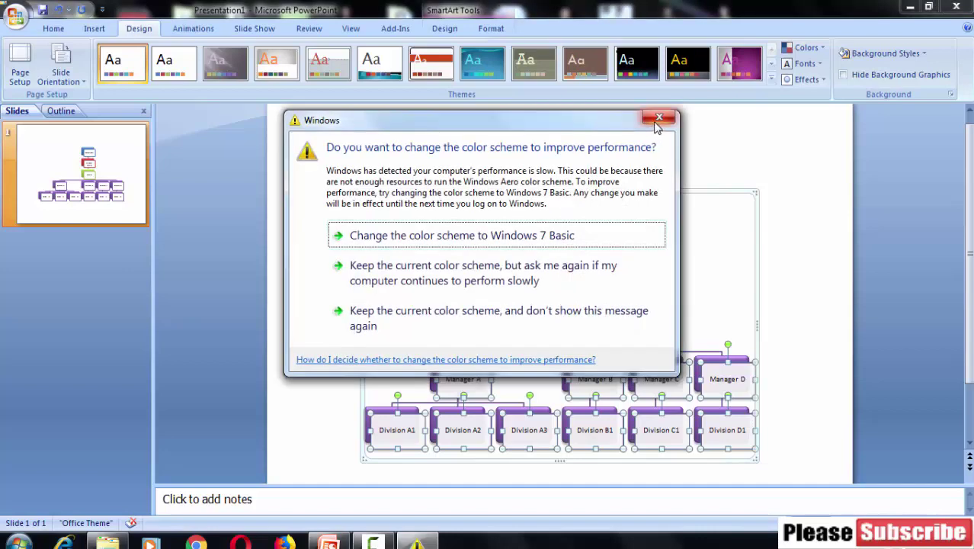
left_click(659, 118)
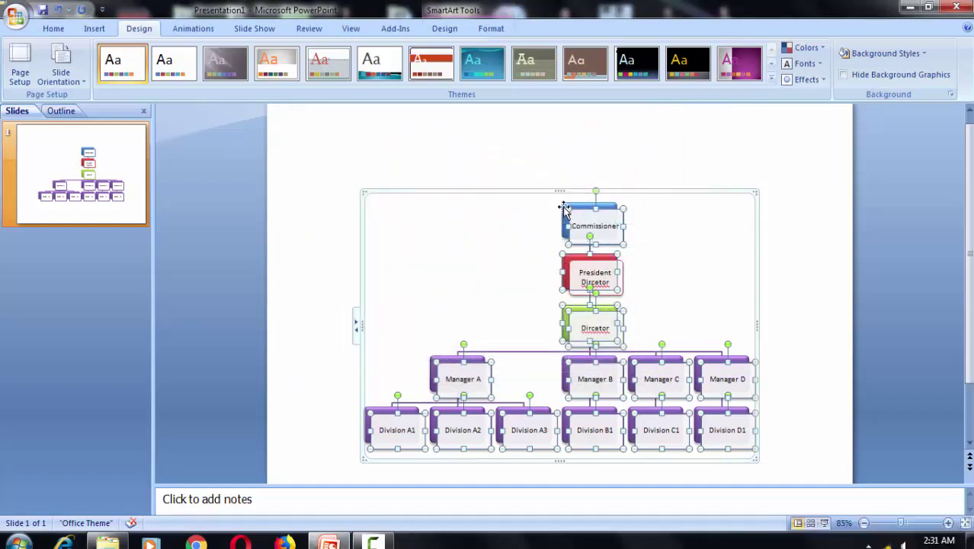
left_click(562, 260, "ctrl")
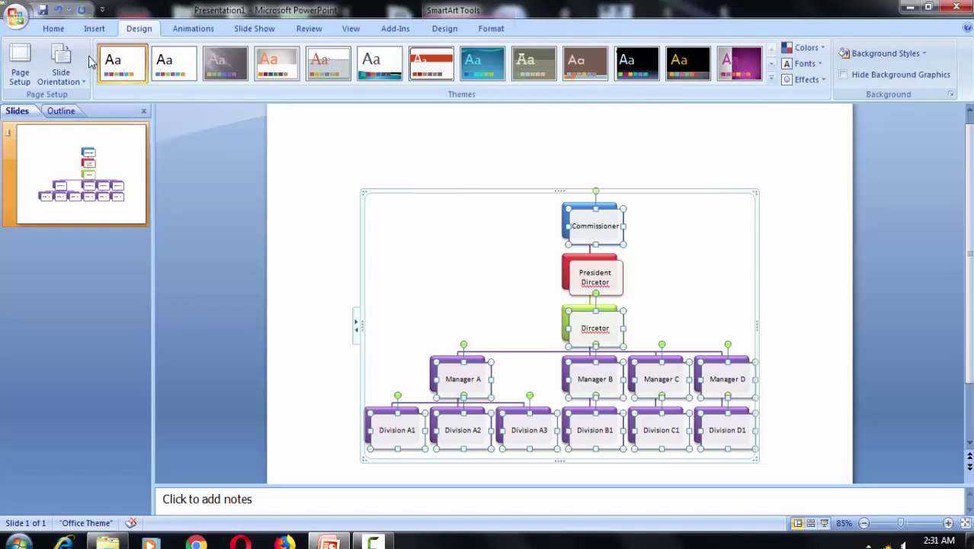
Step: Change the selected boxes to Oval, then change the President Dircetor box to Oval too
left_click(488, 29)
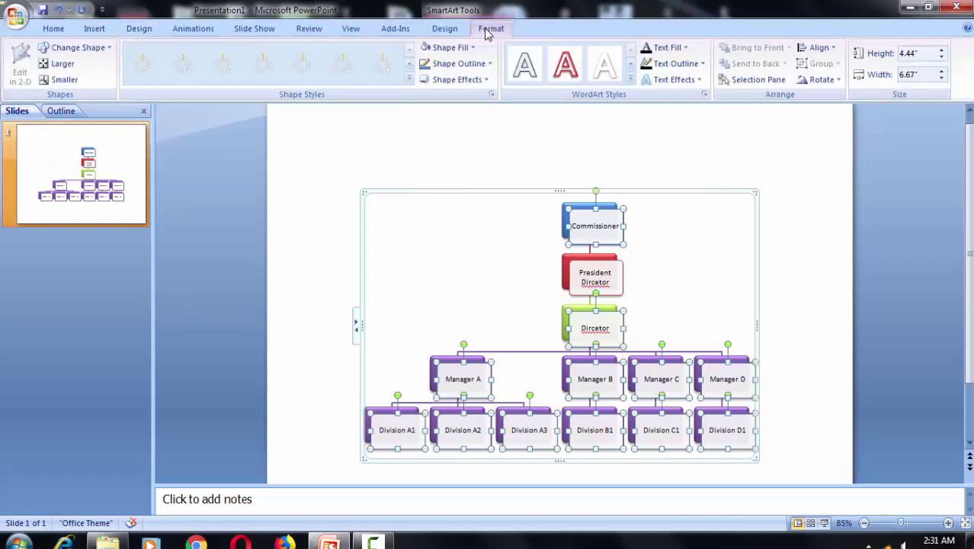
left_click(94, 48)
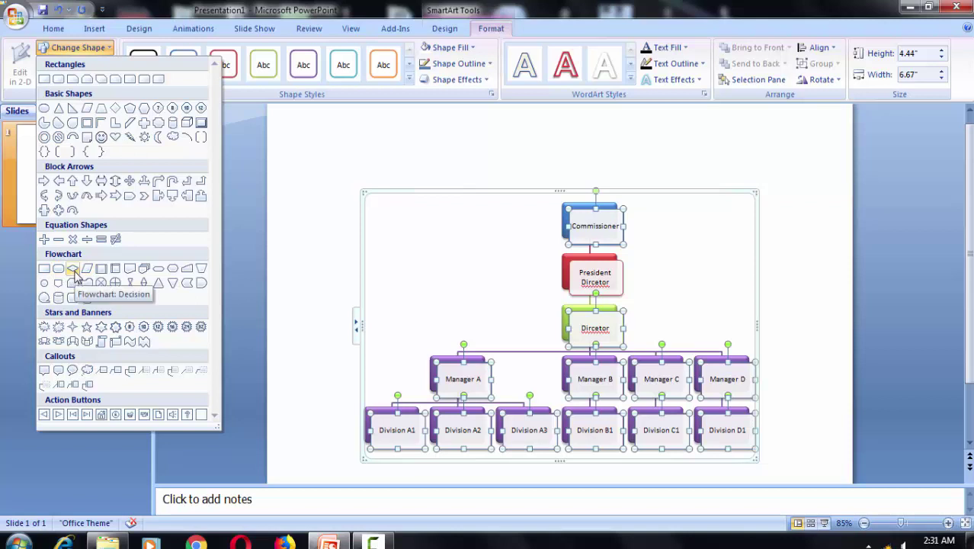
left_click(44, 109)
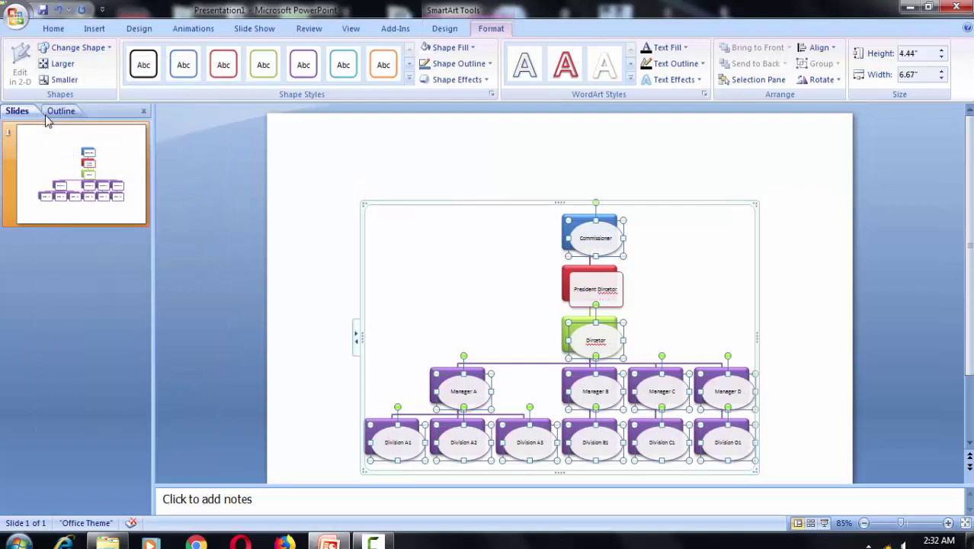
left_click(588, 293)
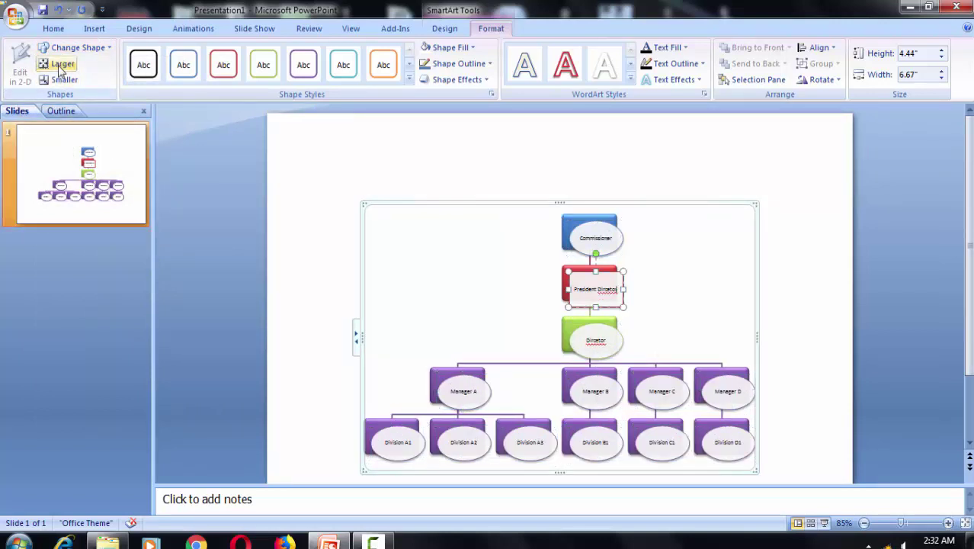
left_click(77, 49)
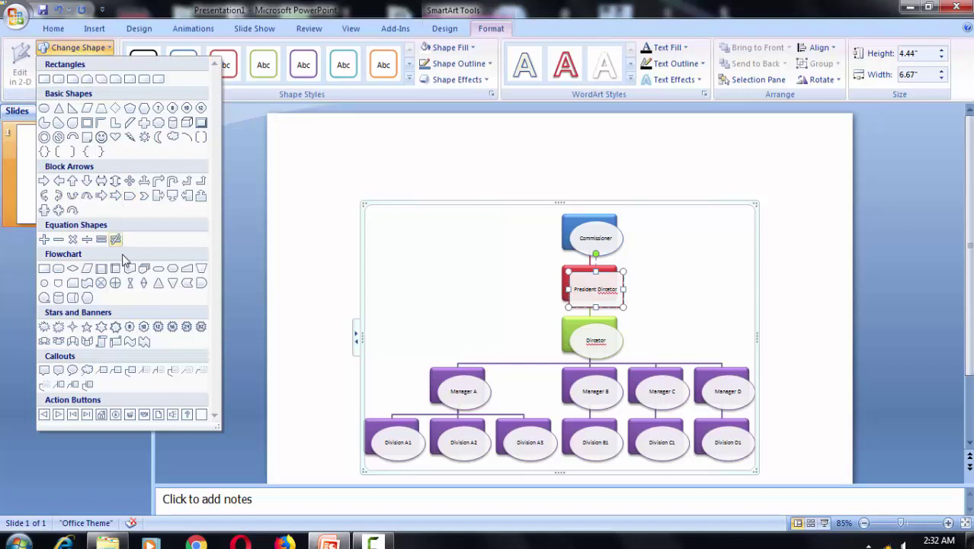
left_click(43, 109)
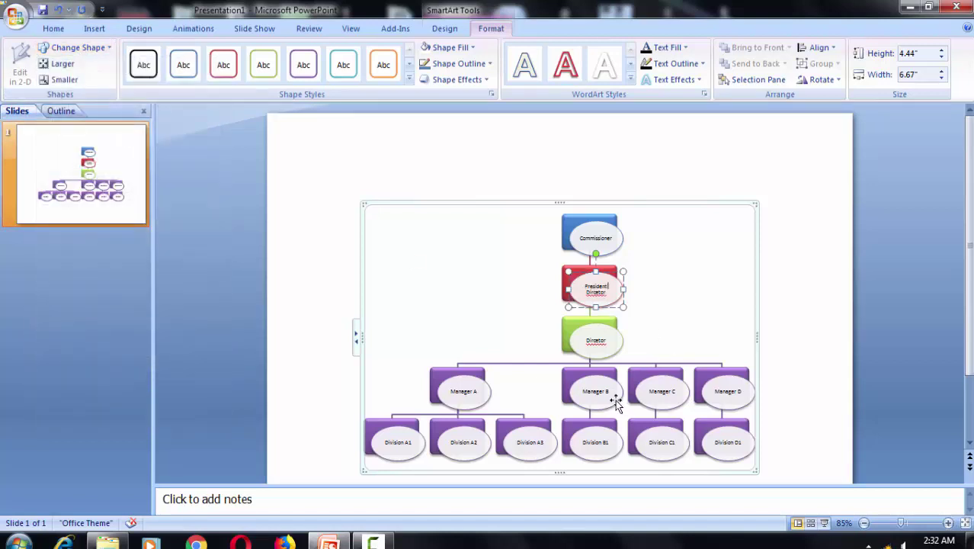
left_click(702, 307)
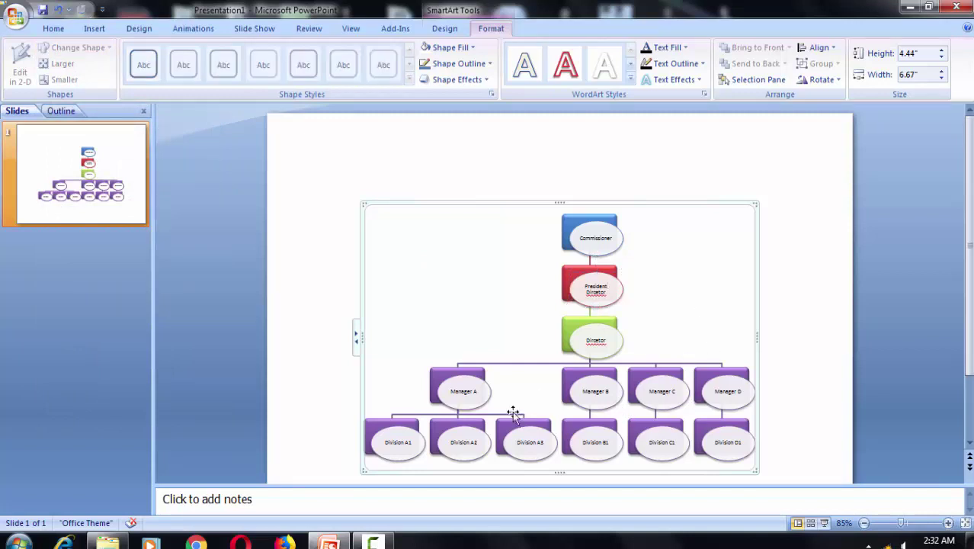
Step: Select all thirteen oval boxes, from Commissioner through the Managers and Divisions A1–D1
left_click(595, 248)
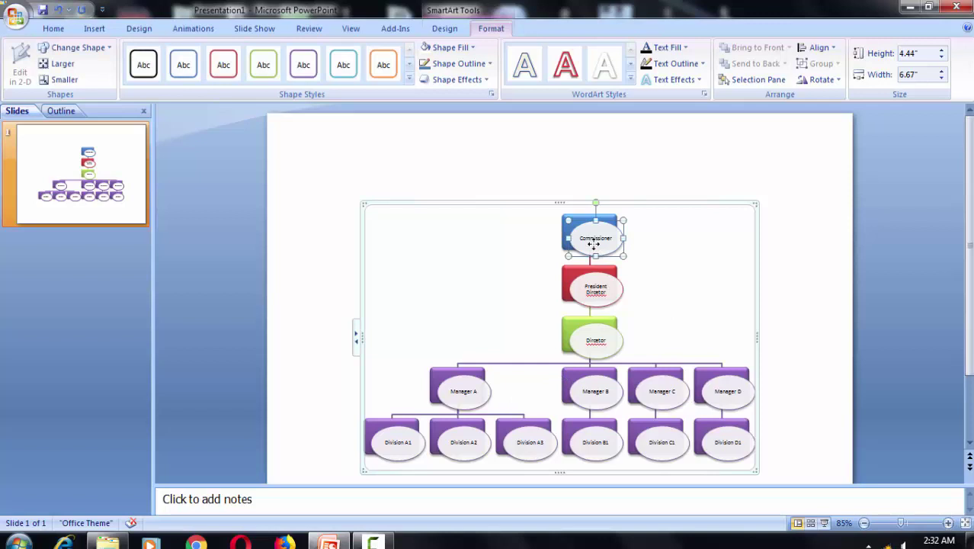
left_click(596, 294, "ctrl")
left_click(601, 336, "ctrl")
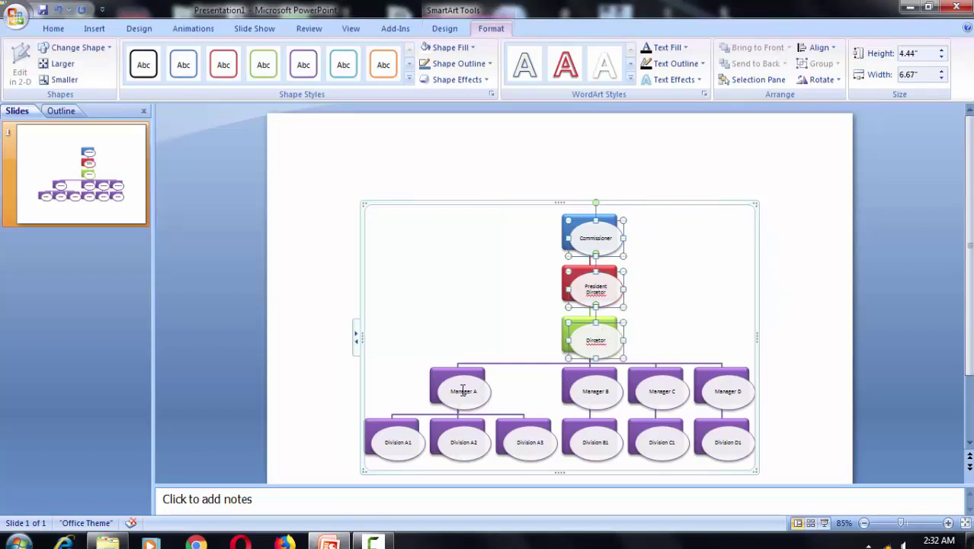
left_click(462, 389, "ctrl")
left_click(406, 440, "ctrl")
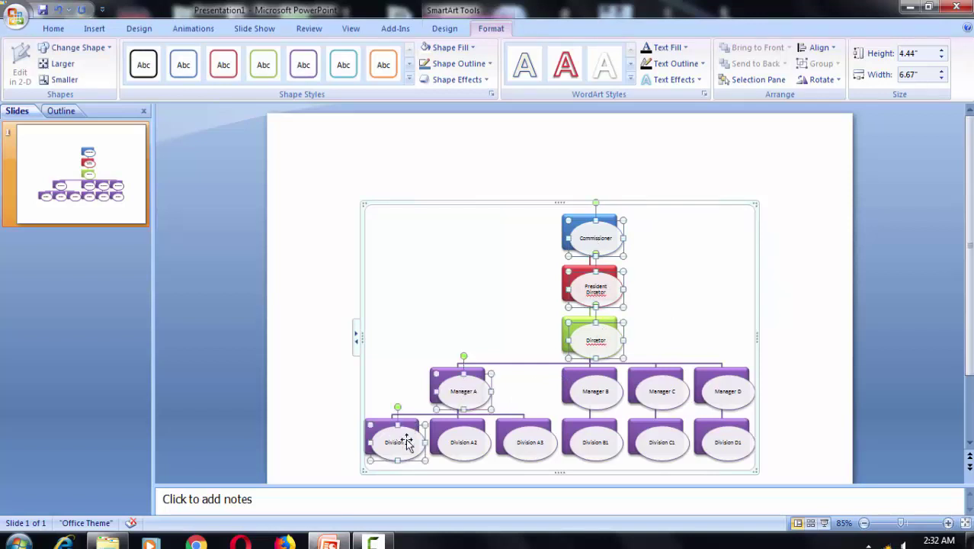
left_click(463, 452, "ctrl")
left_click(529, 450, "ctrl")
left_click(595, 456, "ctrl")
left_click(648, 454, "ctrl")
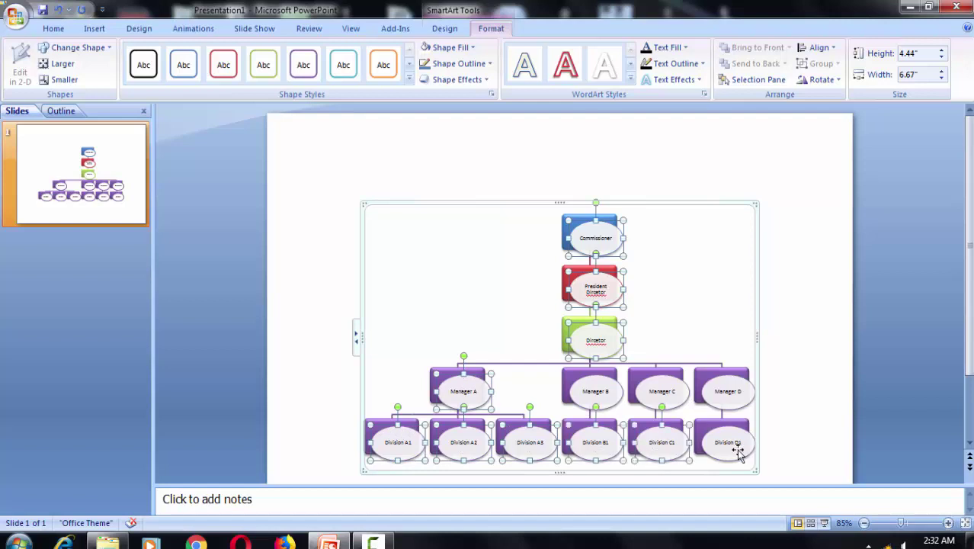
left_click(733, 440, "ctrl")
left_click(734, 391, "ctrl")
left_click(657, 392, "ctrl")
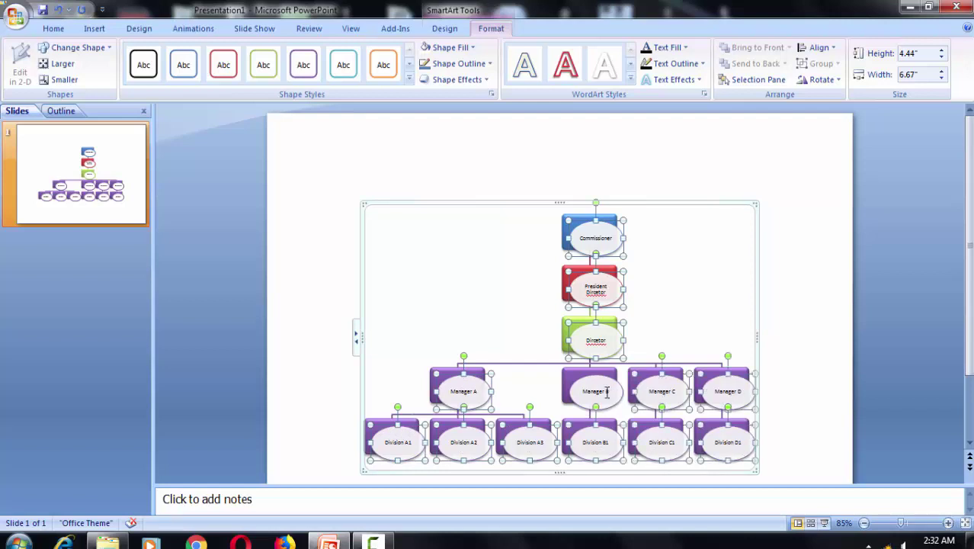
left_click(607, 393, "ctrl")
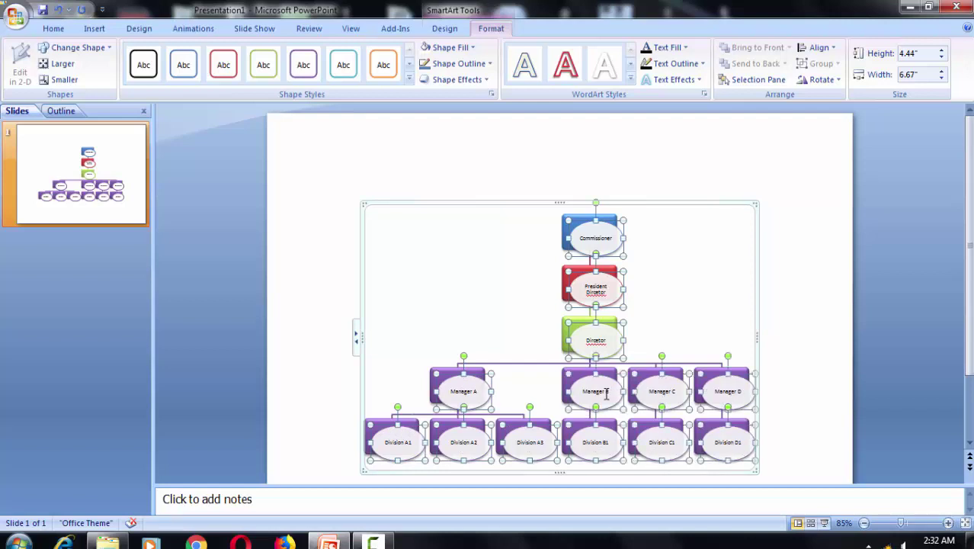
Step: Change the selected ovals to the Flowchart: Alternate Process rounded-rectangle shape
left_click(107, 49)
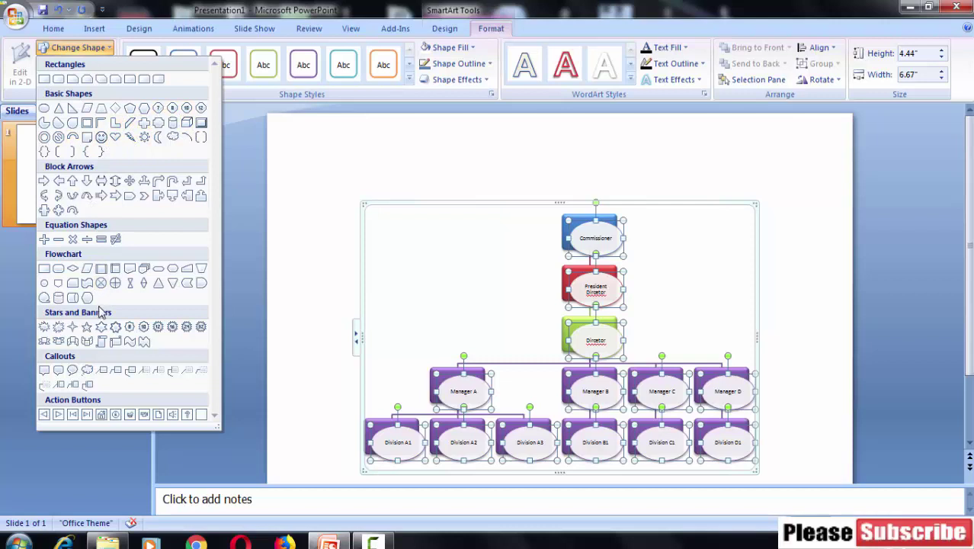
left_click(60, 272)
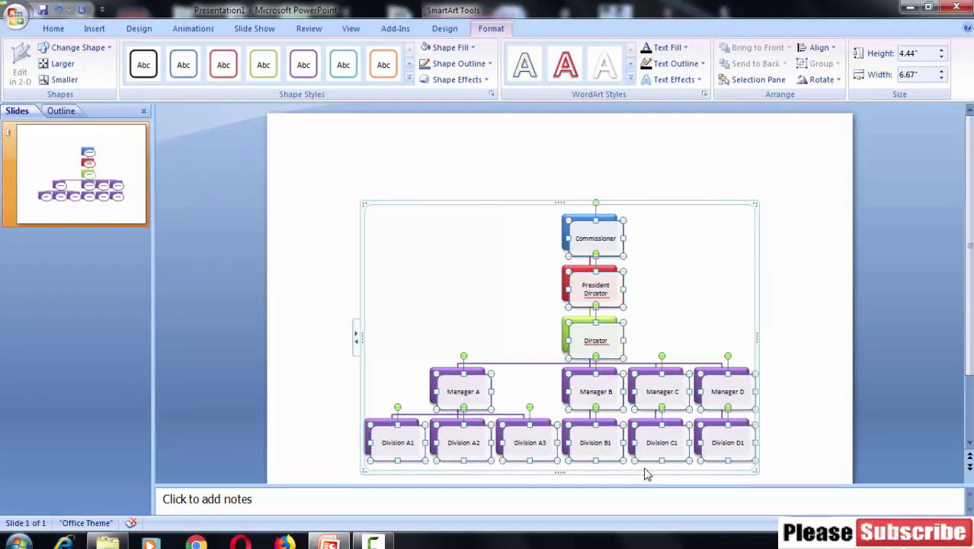
left_click(105, 50)
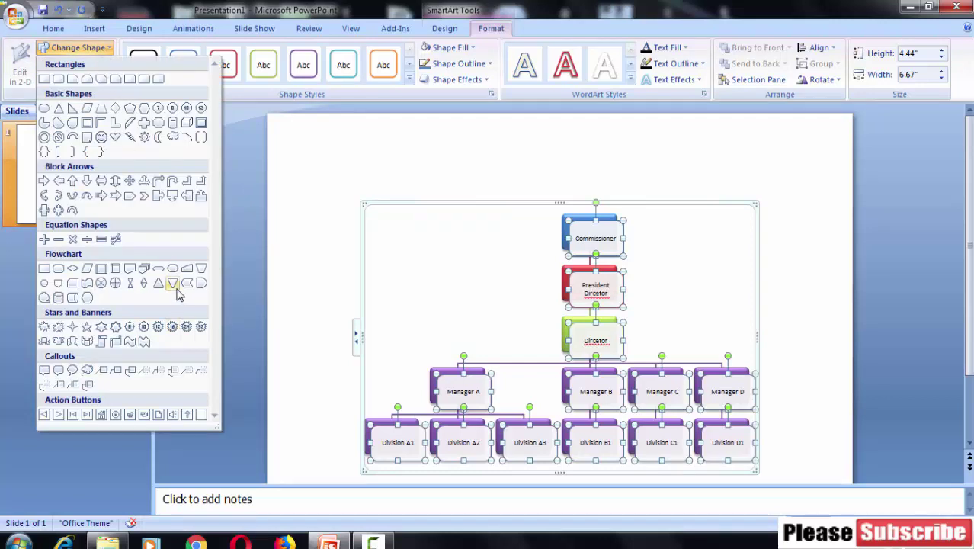
Step: Switch every rounded-rectangle box to the Pentagon block-arrow shape
left_click(85, 284)
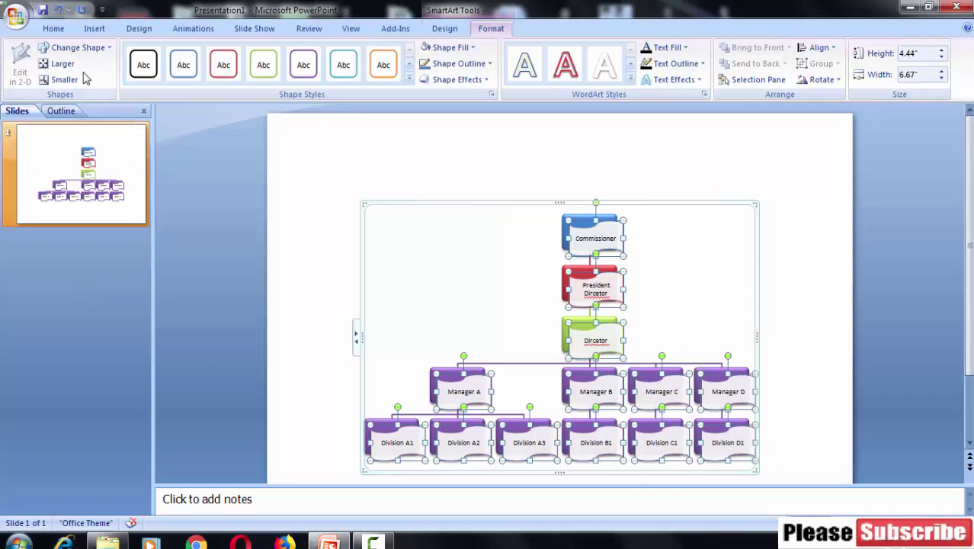
left_click(108, 52)
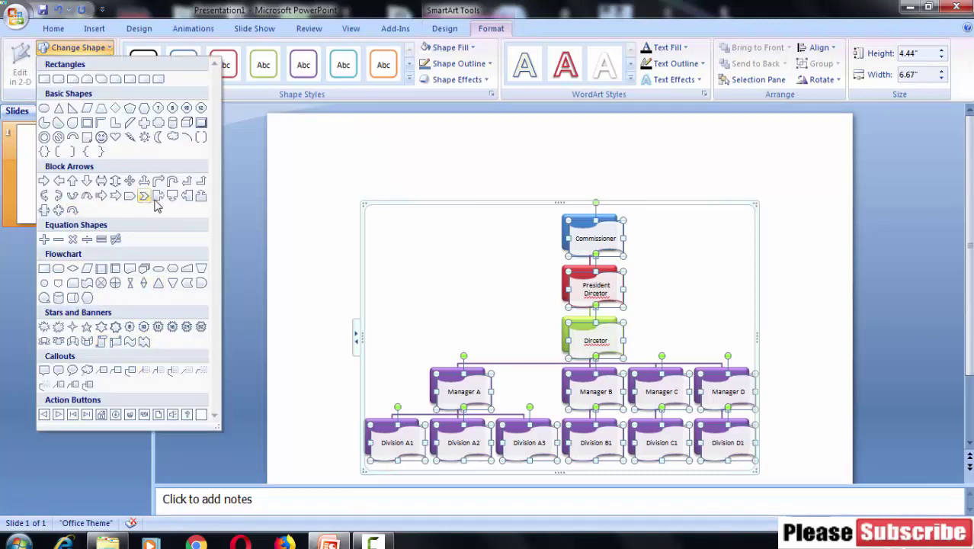
left_click(130, 197)
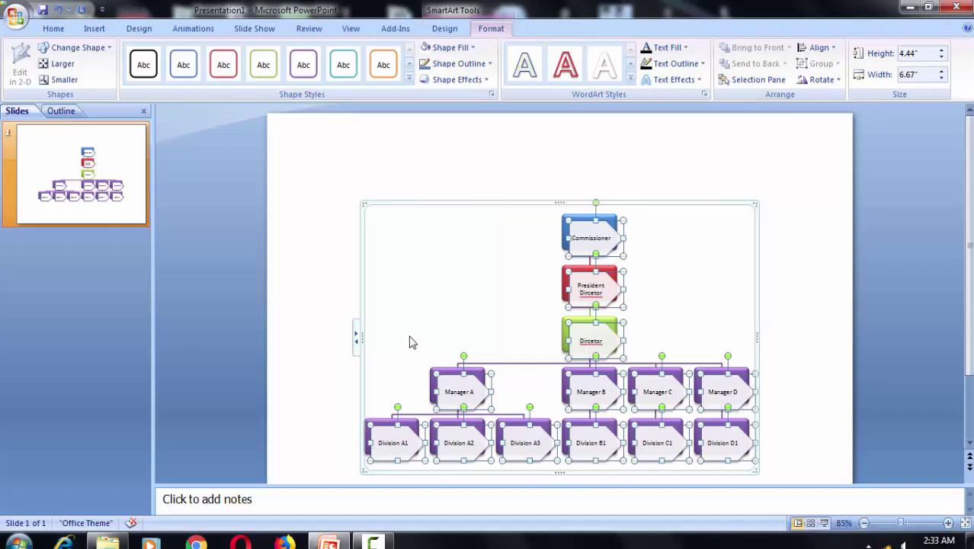
Step: Look through the Shape Fill and Change Shape menus without applying anything
left_click(457, 47)
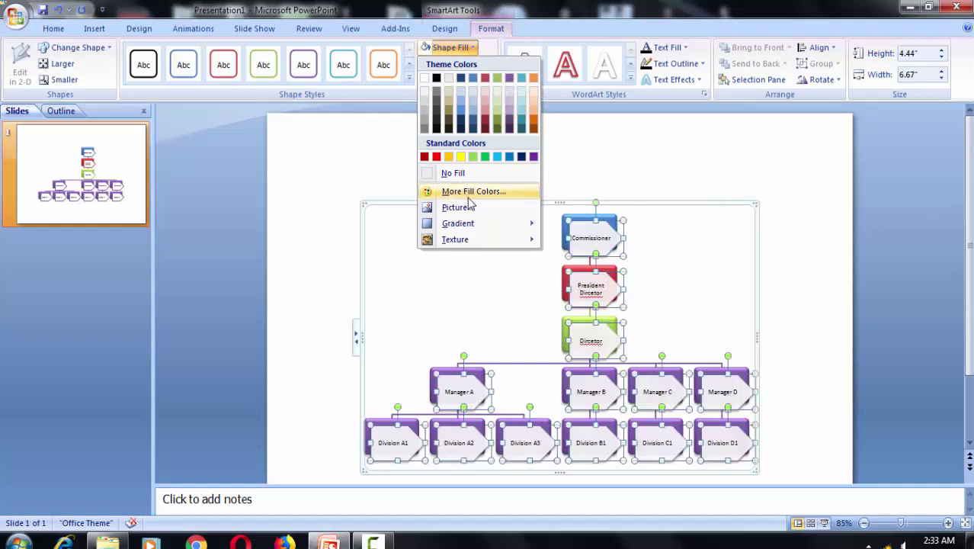
left_click(728, 259)
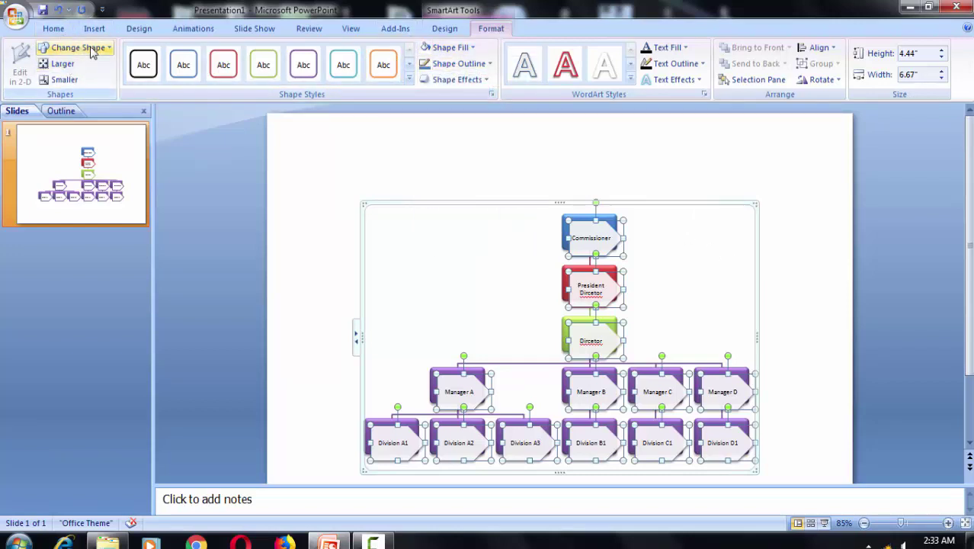
left_click(92, 49)
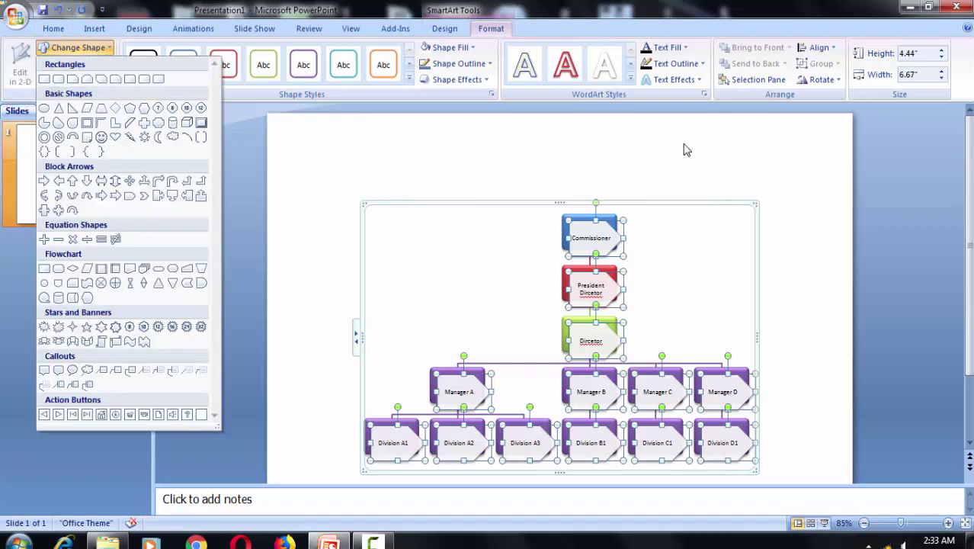
left_click(699, 260)
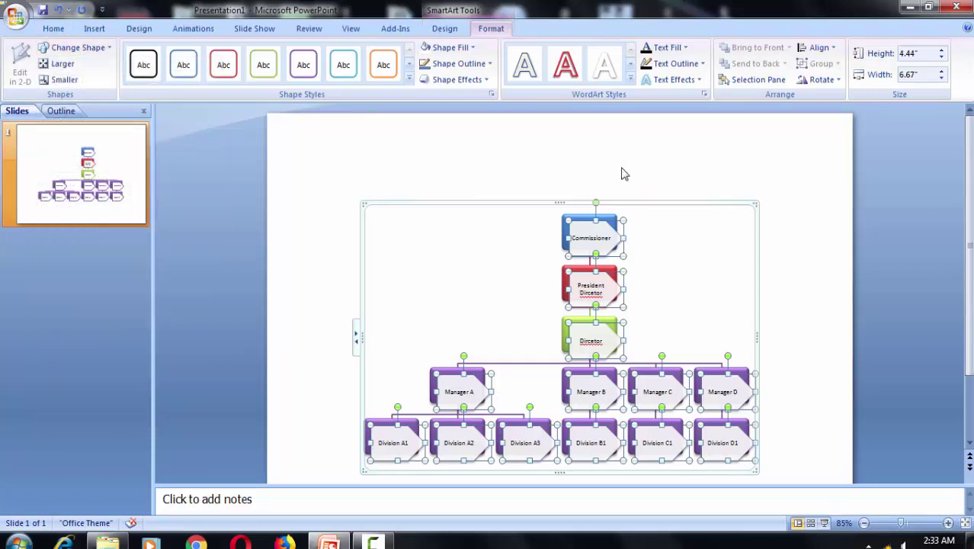
Step: Browse Shape Outline and Shape Effects, then bring up the Shape Fill texture choices
left_click(490, 64)
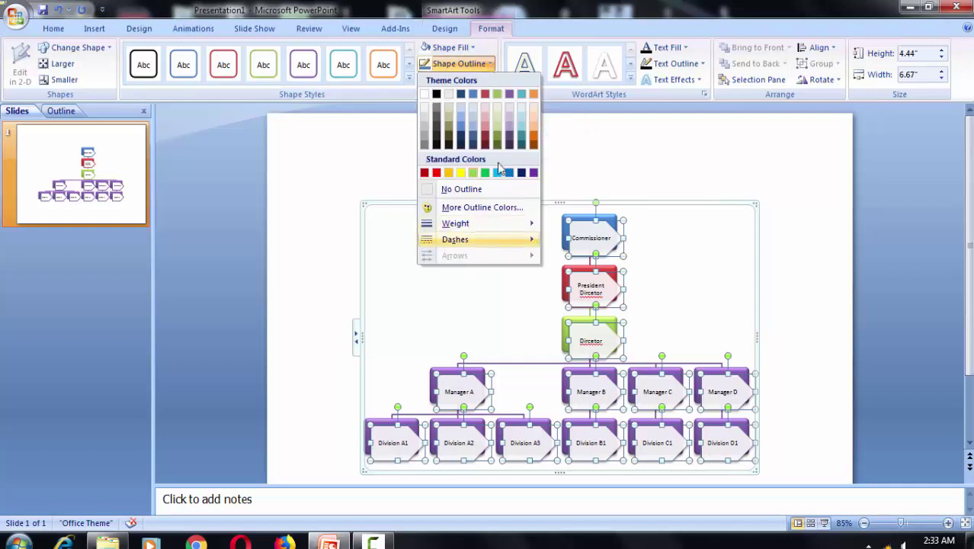
left_click(700, 180)
left_click(483, 80)
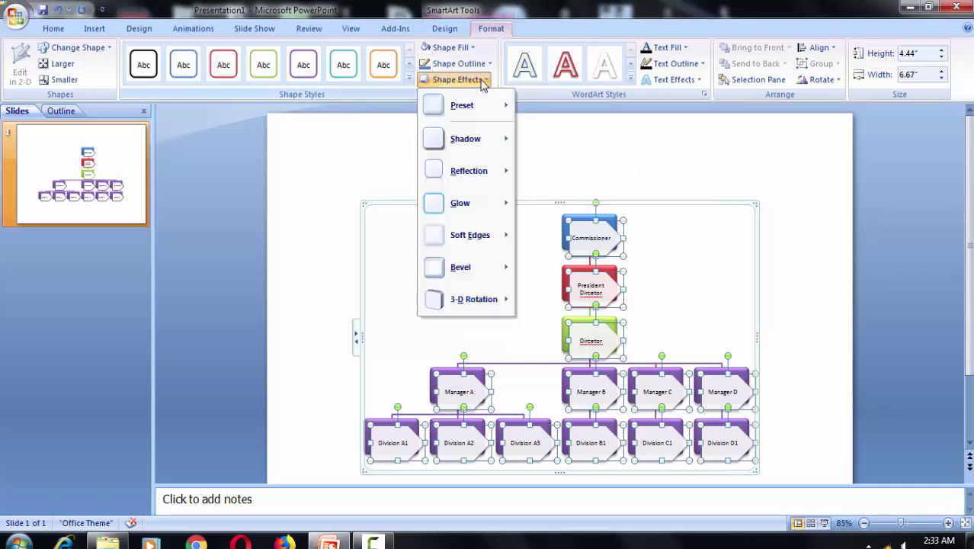
left_click(652, 146)
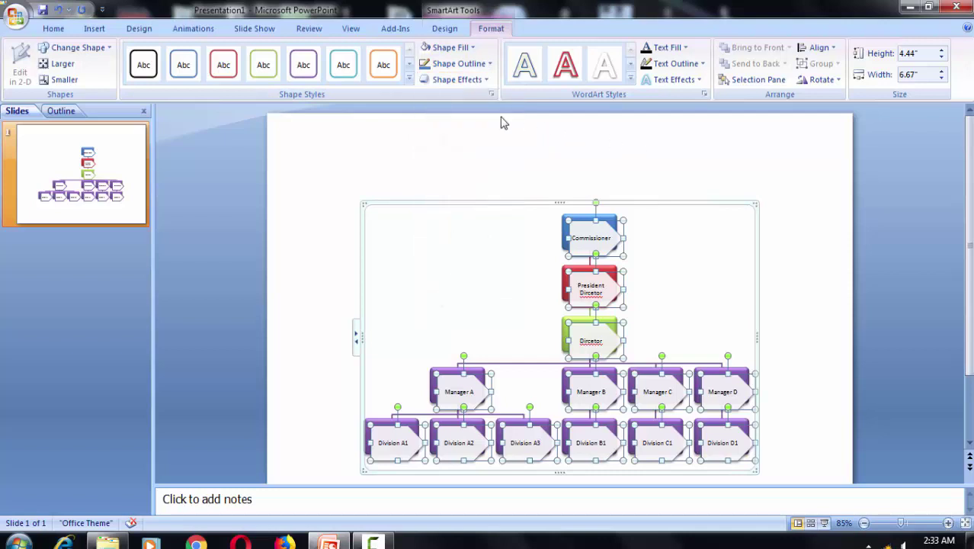
left_click(468, 49)
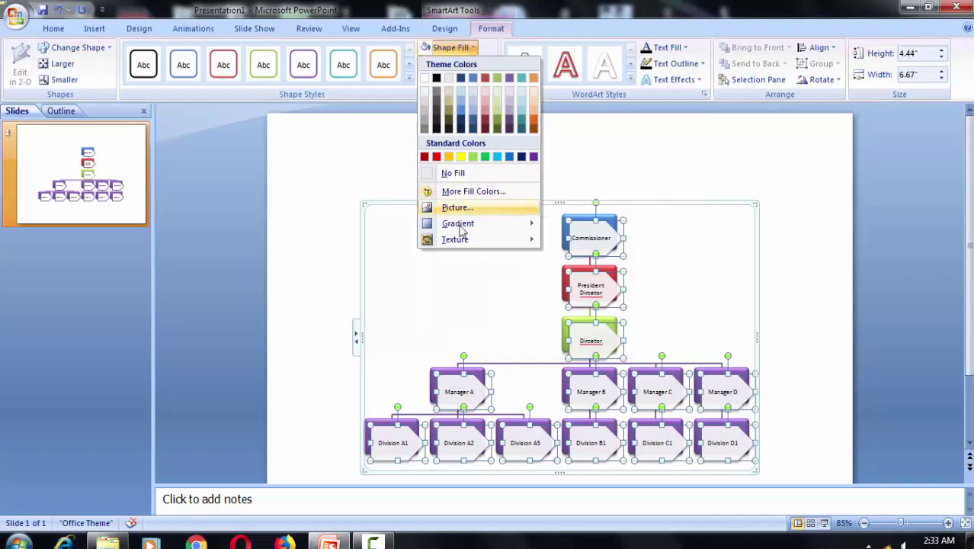
mouse_move(455, 239)
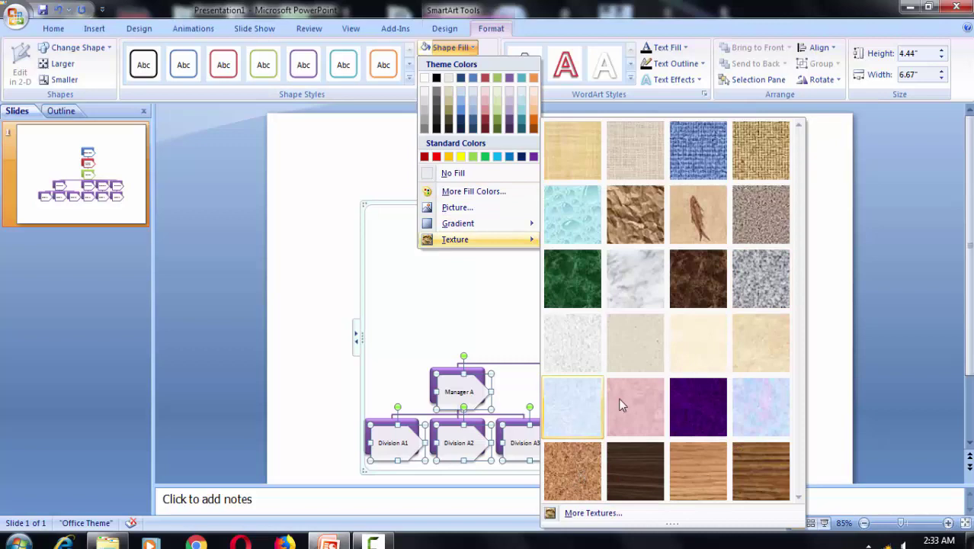
Step: Apply a wood texture to the boxes, then set Shape Fill to No Fill and deselect
left_click(712, 474)
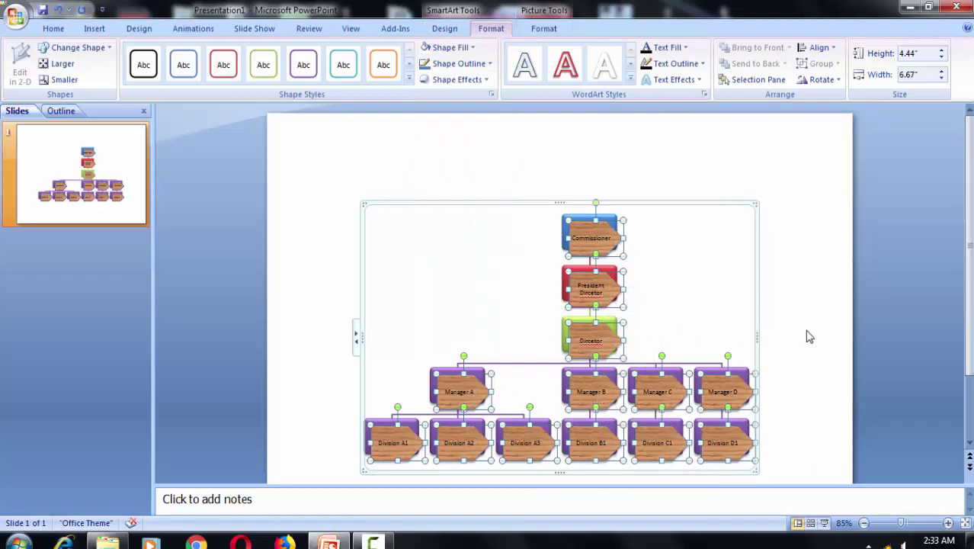
left_click(480, 81)
mouse_move(466, 105)
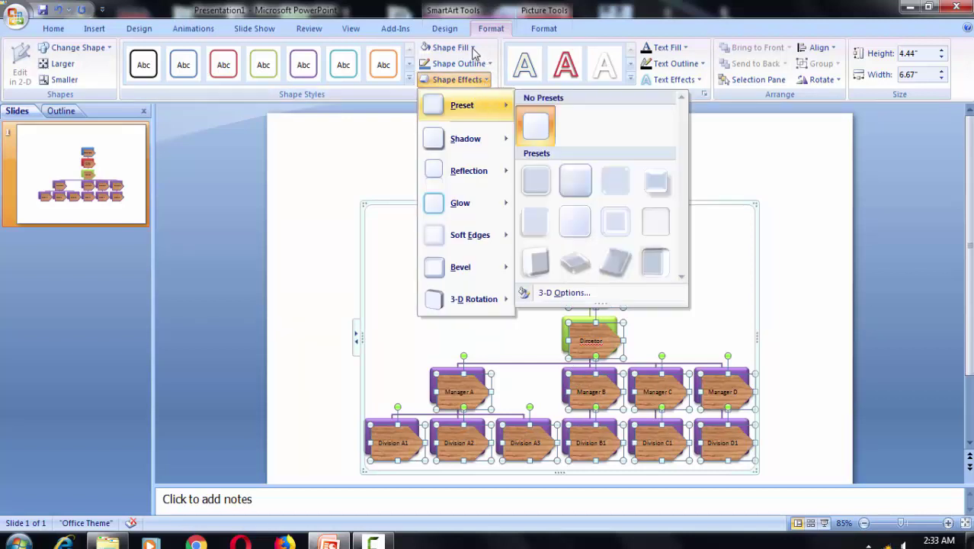
left_click(473, 48)
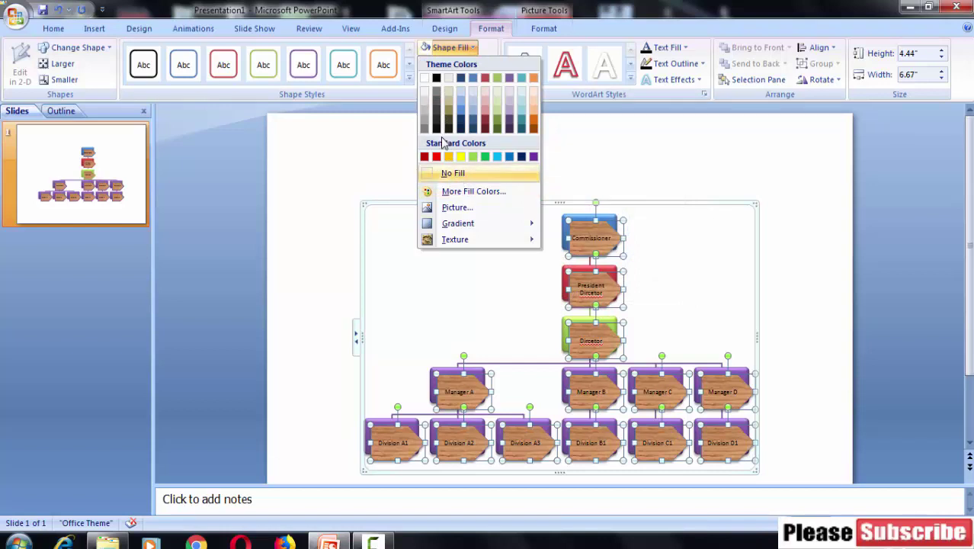
left_click(429, 79)
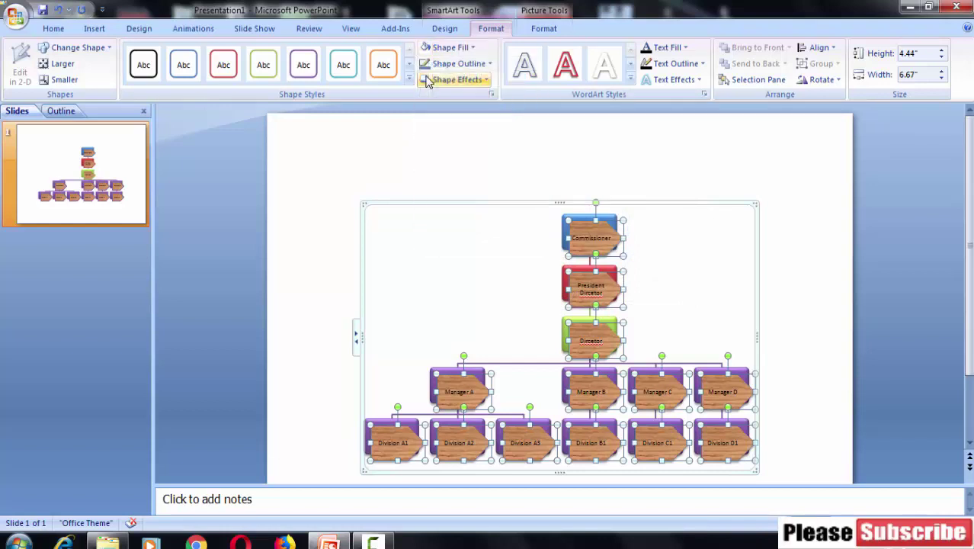
left_click(706, 308)
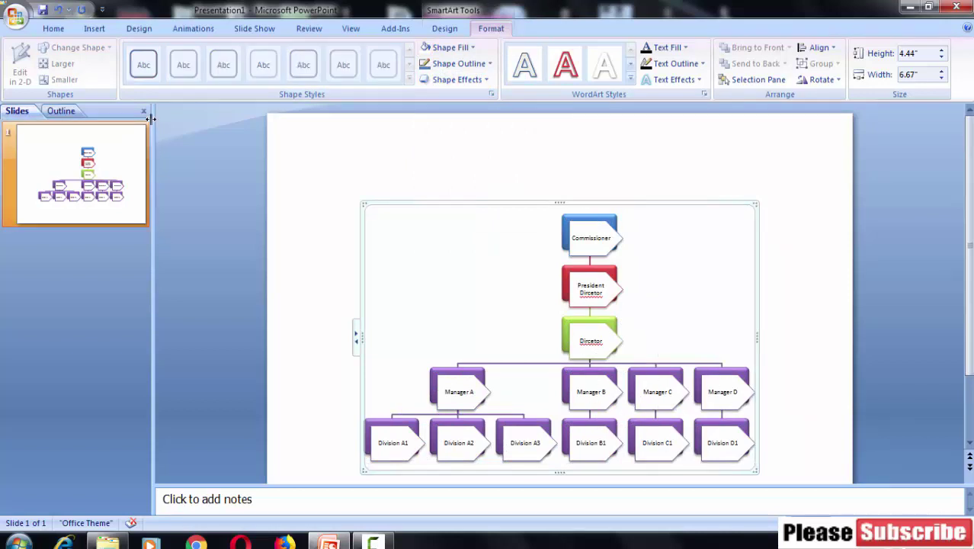
Step: Select all boxes from Commissioner and President Director down to Divisions A1–D1
left_click(595, 239)
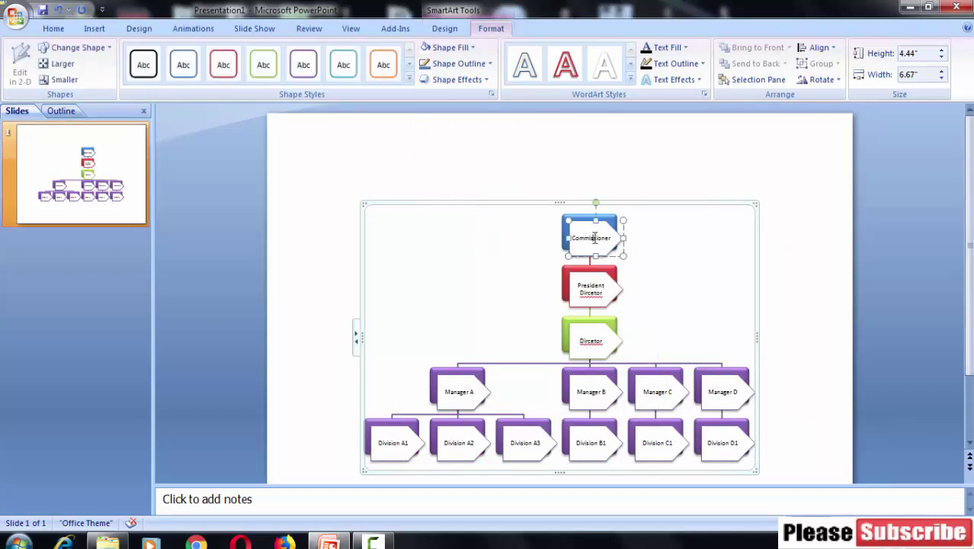
left_click(605, 286)
left_click(588, 344)
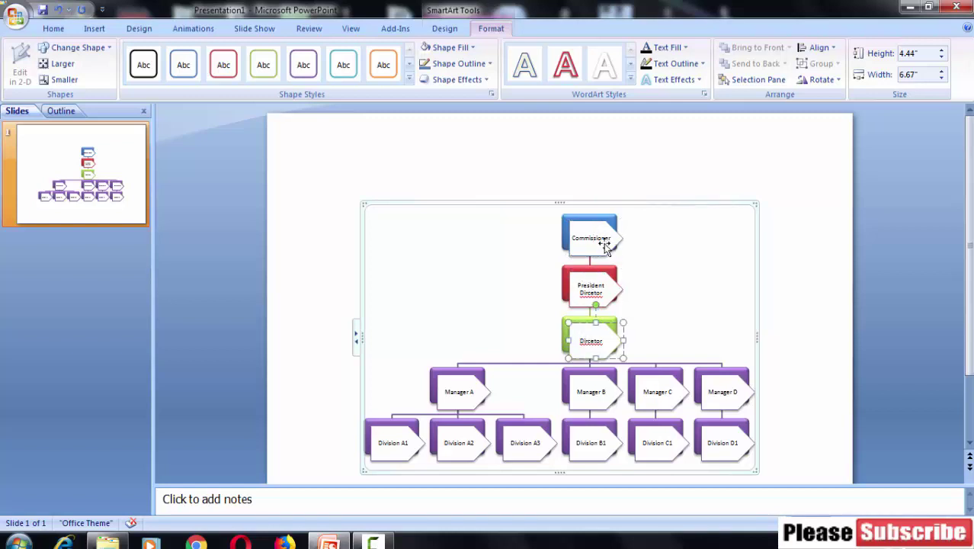
left_click(603, 242, "ctrl")
left_click(604, 290, "ctrl")
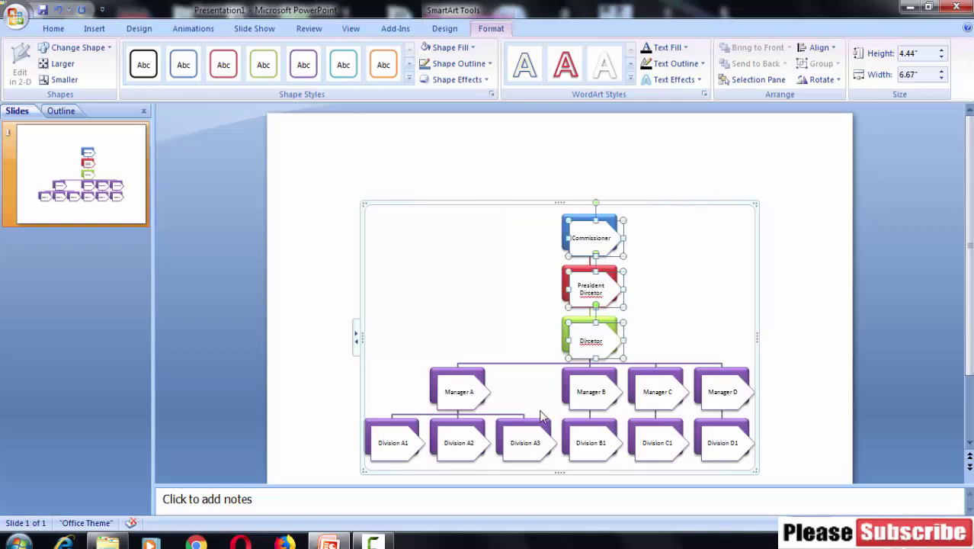
left_click(472, 393, "ctrl")
left_click(618, 393, "ctrl")
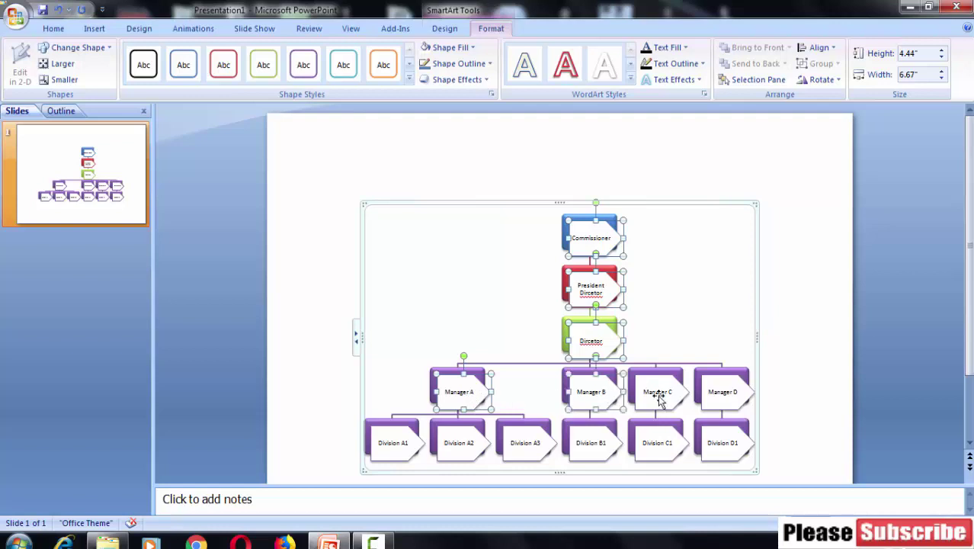
left_click(660, 397, "ctrl")
left_click(715, 396, "ctrl")
left_click(715, 443, "ctrl")
left_click(661, 443, "ctrl")
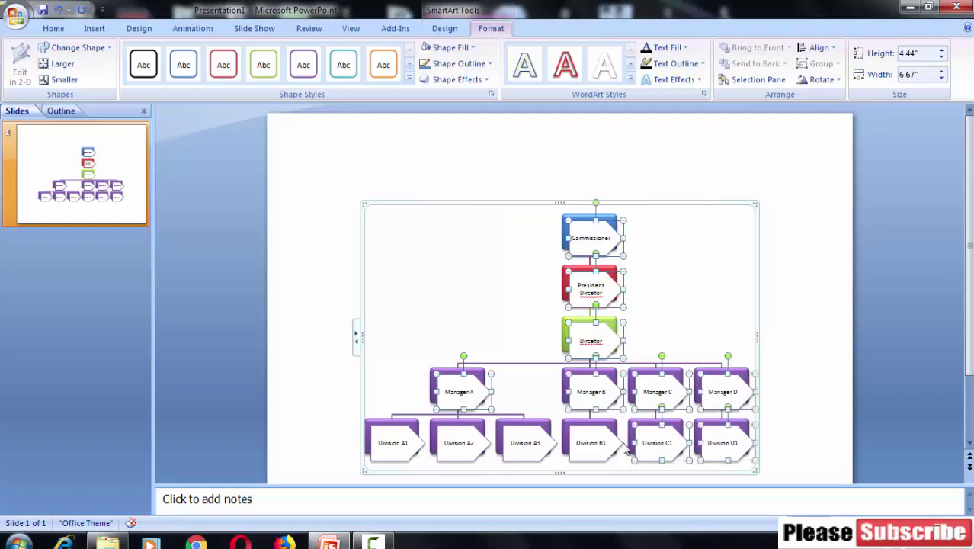
left_click(597, 440, "ctrl")
left_click(537, 440, "ctrl")
left_click(475, 442, "ctrl")
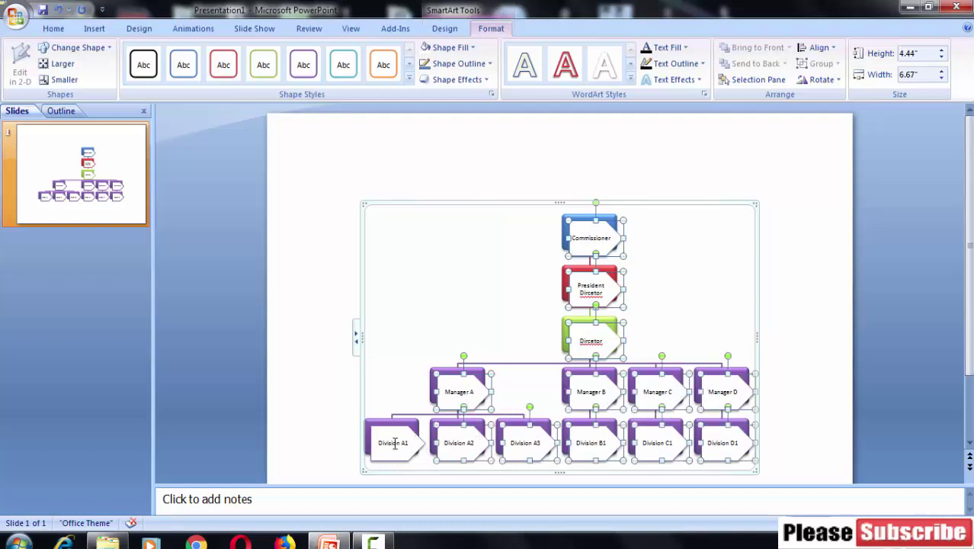
left_click(394, 443, "ctrl")
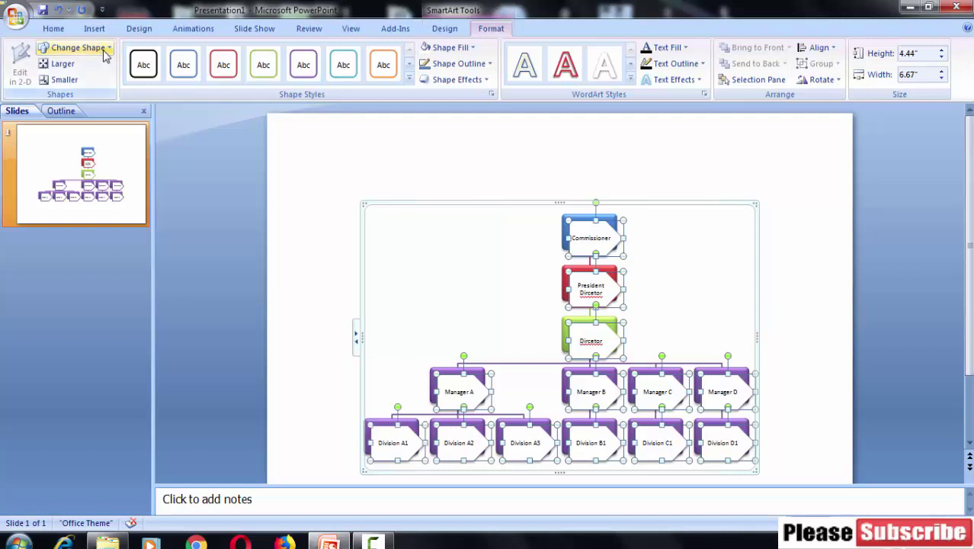
Step: Change the selected boxes to the Flowchart: Punched Tape wavy shape and deselect the chart
left_click(105, 51)
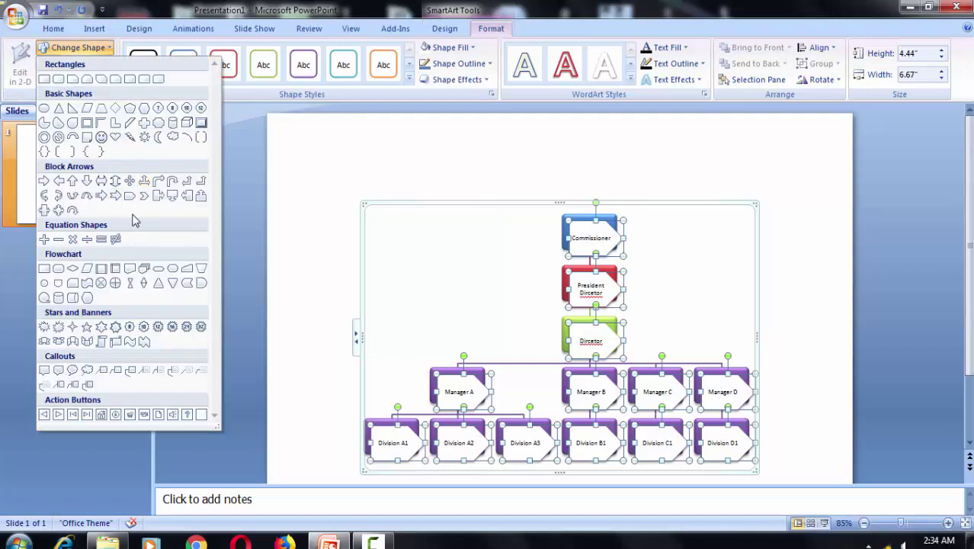
left_click(87, 282)
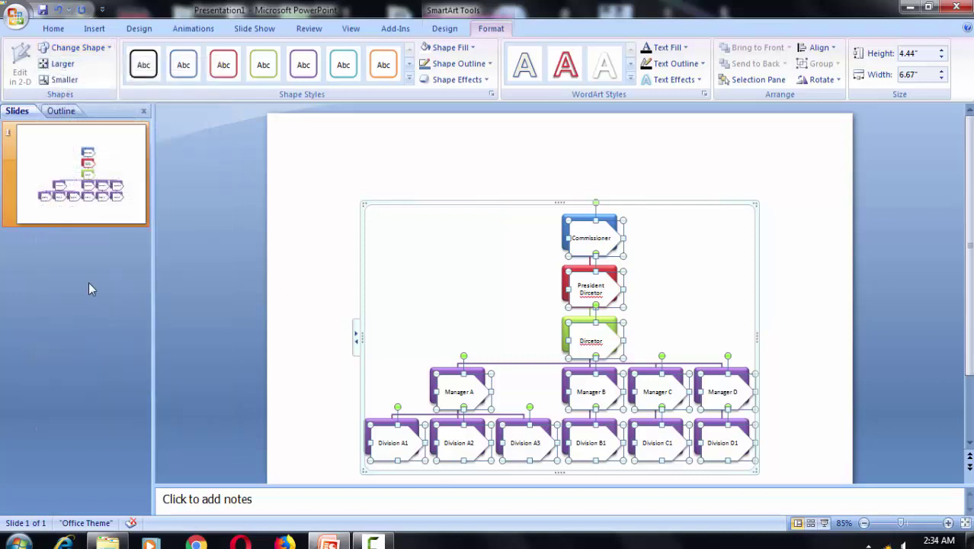
left_click(673, 279)
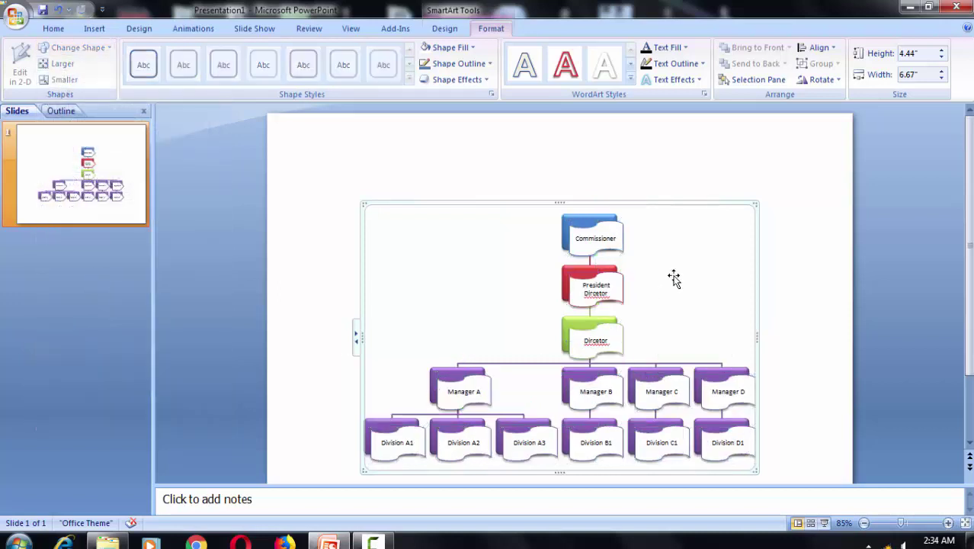
left_click(809, 376)
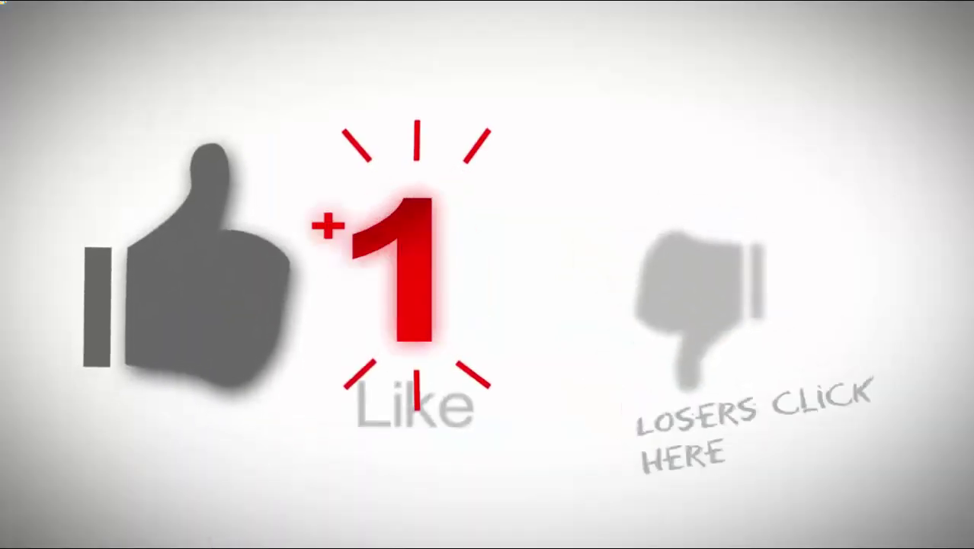